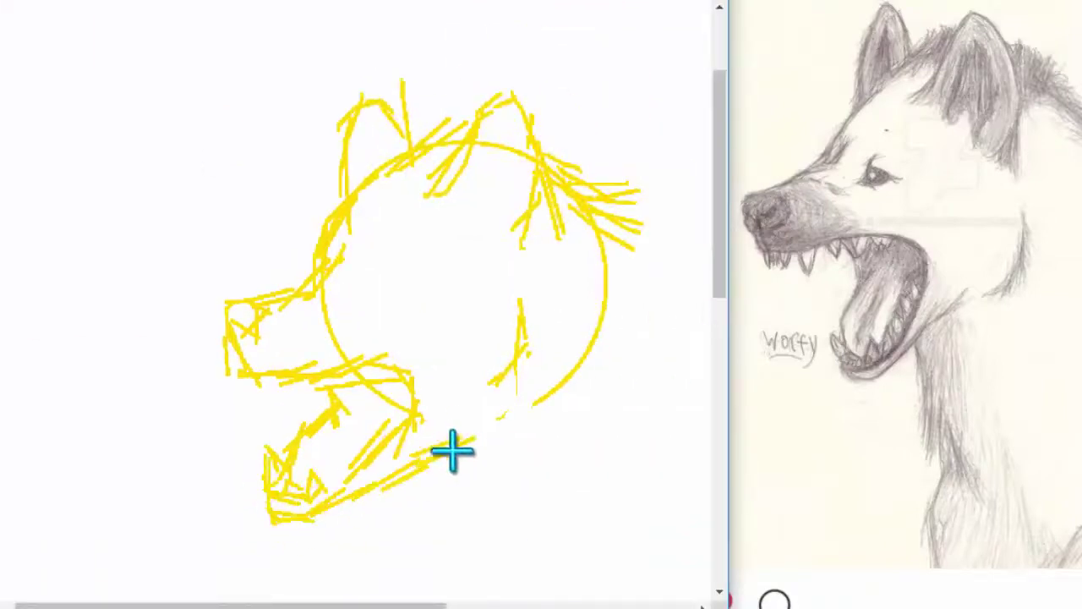
- Clean up the muzzle and upper-teeth lines in white and sketch the nose and eye in yellow
scroll(286, 378, left, 3)
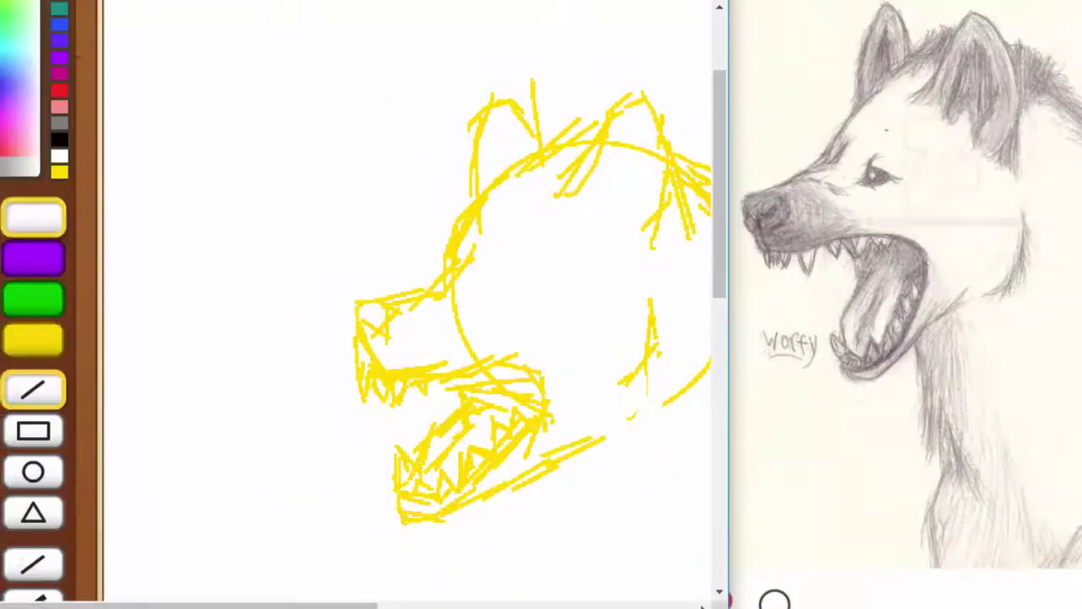
click(34, 218)
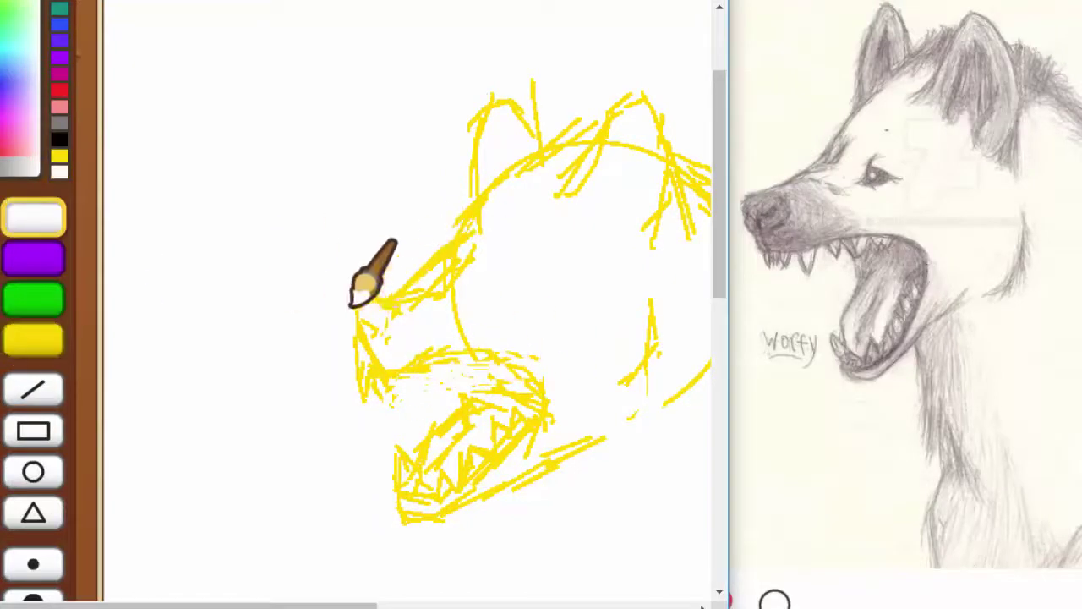
click(33, 340)
drag(405, 309, 382, 334)
drag(508, 257, 496, 260)
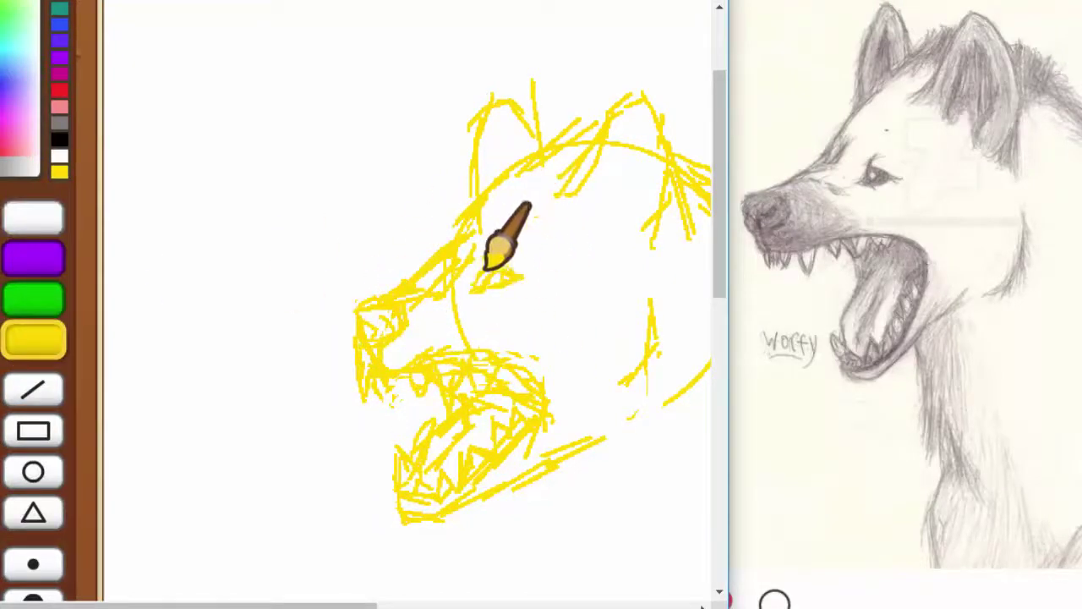
- Strengthen the near ear's outline in yellow and paint out the stray lines by the cheek in white
drag(629, 83, 670, 92)
drag(665, 152, 632, 241)
click(34, 218)
mouse_move(650, 298)
mouse_down()
mouse_move(648, 339)
mouse_move(681, 379)
mouse_up()
- Sketch the near antler in yellow, with a forward prong, a branch sweeping back and a leaf at its tip
click(34, 339)
drag(358, 605, 456, 605)
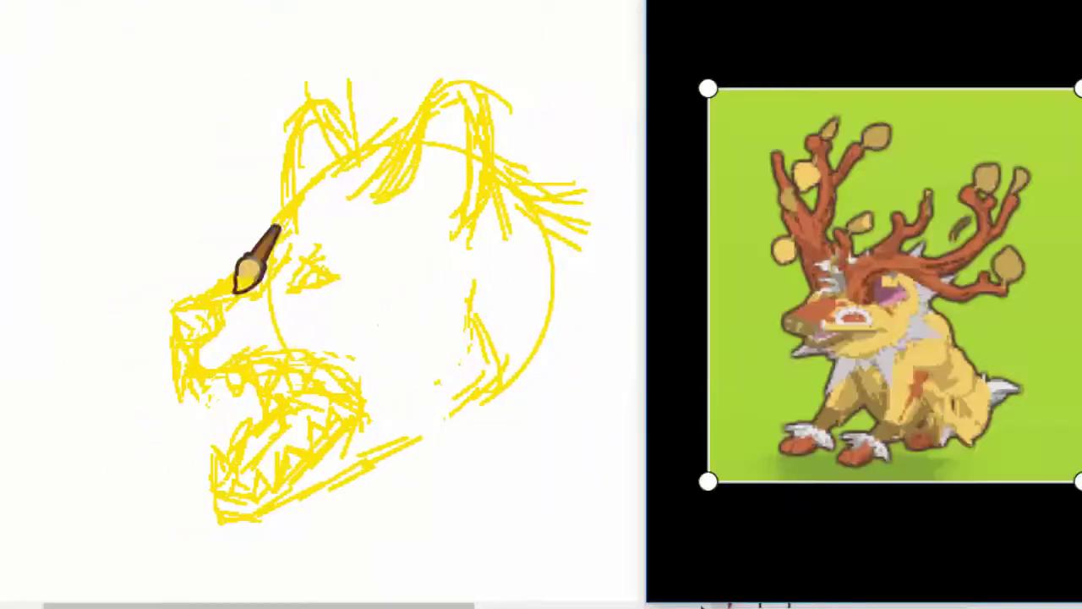
drag(235, 293, 286, 233)
scroll(286, 233, up, 1)
drag(357, 165, 370, 56)
mouse_move(372, 165)
mouse_down()
mouse_move(437, 44)
mouse_move(507, 30)
mouse_up()
mouse_move(492, 150)
mouse_down()
mouse_move(607, 174)
mouse_move(634, 125)
mouse_up()
drag(622, 32, 658, 92)
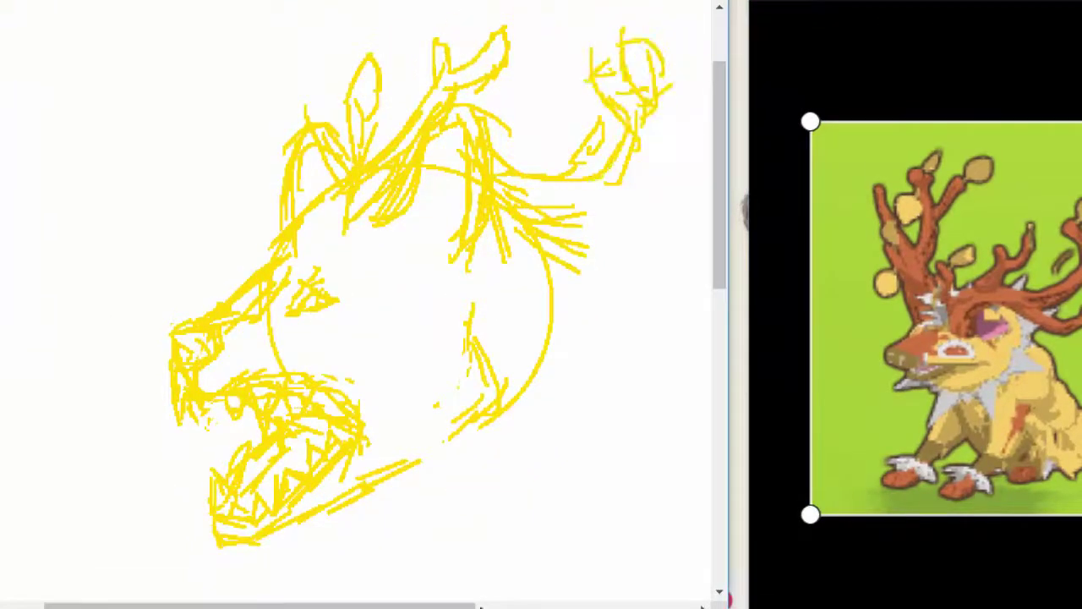
- Extend the near antler with two more yellow branches reaching back behind the head, with leaves at their ends
drag(481, 605, 534, 605)
drag(561, 164, 632, 87)
mouse_move(633, 127)
mouse_down()
mouse_move(448, 224)
mouse_move(621, 249)
mouse_up()
mouse_move(654, 213)
mouse_down()
mouse_move(672, 326)
mouse_move(436, 241)
mouse_up()
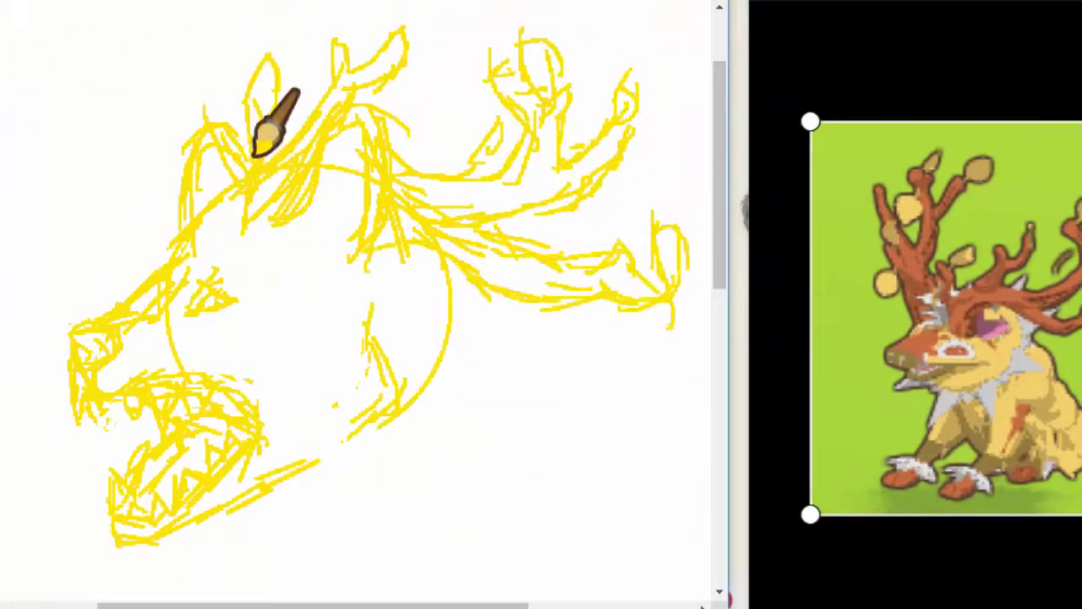
- Sketch the far antler with its upright prongs and leaves in yellow above the forehead
drag(235, 142, 223, 51)
drag(201, 59, 190, 186)
drag(187, 224, 127, 161)
drag(129, 174, 147, 213)
drag(146, 166, 120, 75)
- Redraw the nose and snout front in yellow and paint out stray snout and mouth lines in white
drag(406, 606, 232, 605)
scroll(355, 515, down, 1)
click(32, 166)
mouse_move(363, 262)
mouse_down()
mouse_move(437, 313)
mouse_move(389, 249)
mouse_up()
click(32, 289)
mouse_move(720, 271)
mouse_down()
mouse_move(720, 234)
mouse_move(719, 254)
mouse_up()
mouse_move(347, 326)
mouse_down()
mouse_move(390, 313)
mouse_move(452, 346)
mouse_move(369, 353)
mouse_move(358, 362)
mouse_move(381, 389)
mouse_up()
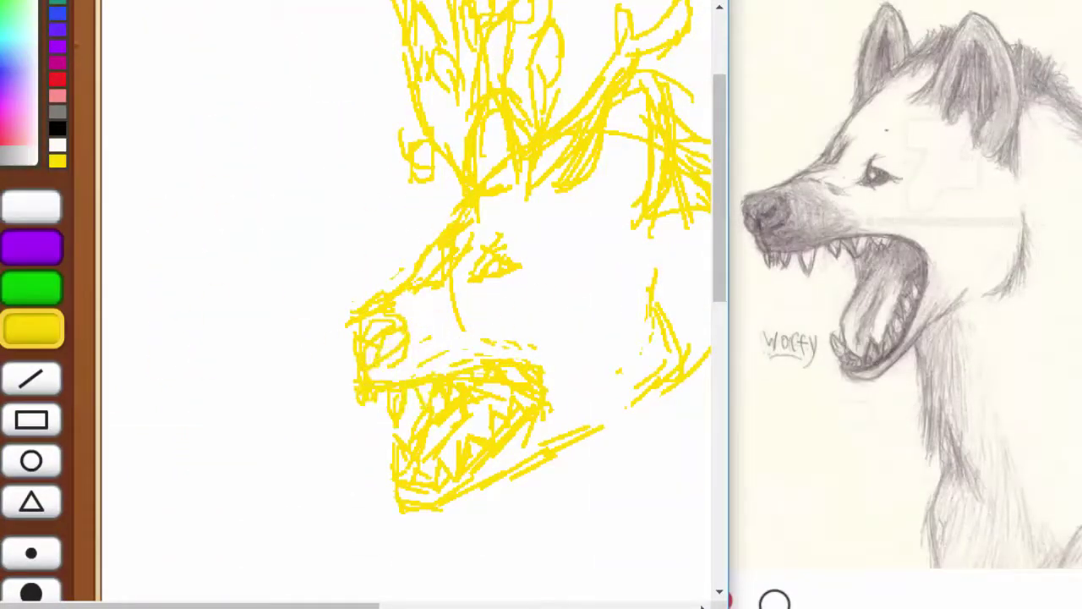
click(33, 207)
drag(482, 357, 529, 379)
- Sketch the jawline, the cheek fur and the neck edge behind the mouth in yellow
click(32, 329)
drag(232, 605, 338, 605)
drag(448, 217, 490, 391)
drag(372, 446, 488, 394)
mouse_move(621, 287)
mouse_down()
mouse_move(537, 349)
mouse_move(528, 389)
mouse_up()
mouse_move(539, 238)
mouse_down()
mouse_move(551, 265)
mouse_move(544, 300)
mouse_up()
- Sketch the outer curve of the neck collar from under the jaw up behind the head in yellow, with pointed tufts
key(alt+Tab)
drag(271, 605, 266, 606)
mouse_move(311, 477)
mouse_down()
mouse_move(331, 494)
mouse_move(546, 397)
mouse_up()
drag(535, 367, 565, 316)
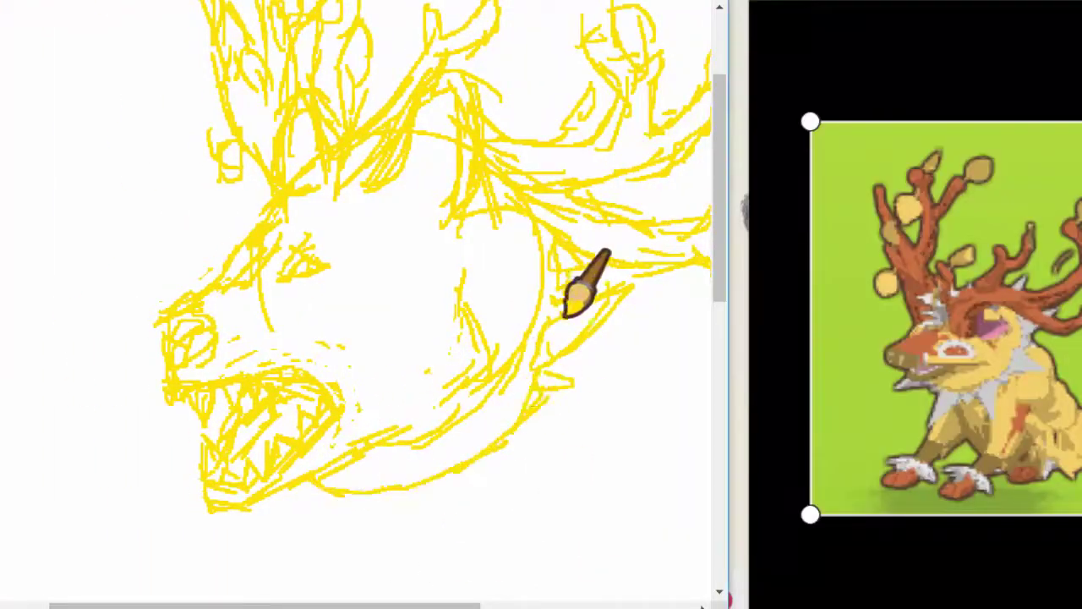
- Paint out part of the pointed tufts at the back of the collar in white
drag(265, 605, 188, 605)
click(32, 208)
drag(188, 606, 286, 605)
drag(583, 291, 539, 326)
mouse_move(287, 605)
mouse_down()
mouse_move(187, 605)
mouse_move(297, 605)
mouse_up()
- Add yellow spikes all around the collar, from below the chin to the back of the head
click(32, 328)
mouse_move(207, 497)
mouse_down()
mouse_move(487, 452)
mouse_move(260, 514)
mouse_move(171, 525)
mouse_move(320, 521)
mouse_move(380, 502)
mouse_move(439, 431)
mouse_move(489, 269)
mouse_move(471, 429)
mouse_move(513, 308)
mouse_move(429, 287)
mouse_up()
key(alt+Tab)
mouse_move(297, 605)
mouse_down()
mouse_move(281, 605)
mouse_move(313, 605)
mouse_up()
drag(719, 188, 719, 225)
drag(235, 512, 248, 479)
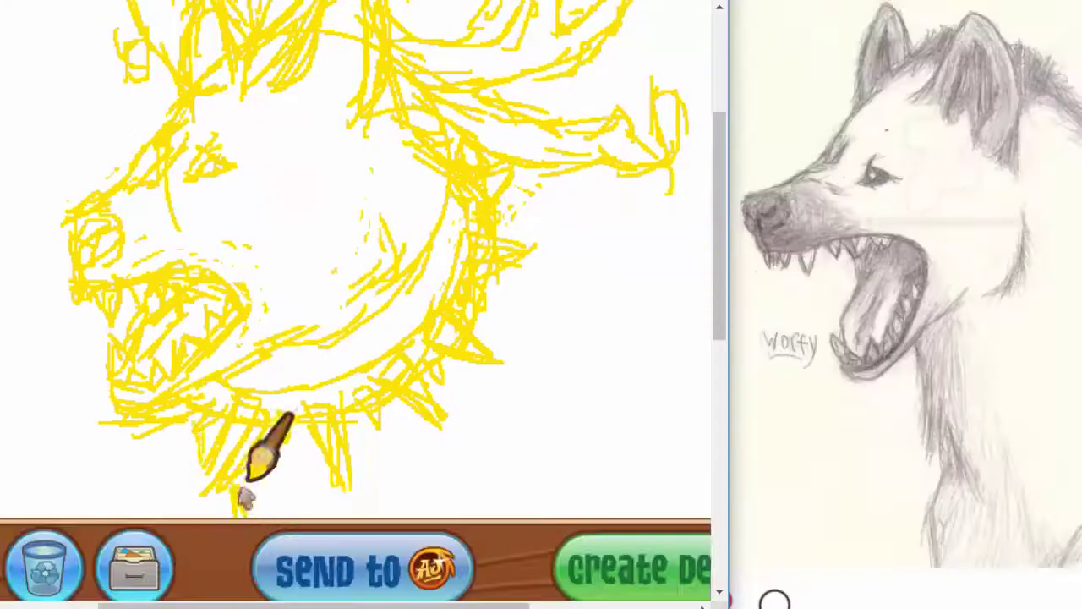
- Sketch the hatched fur of the mane in yellow, running down and away behind the collar
drag(718, 270, 718, 251)
mouse_move(509, 255)
mouse_down()
mouse_move(665, 316)
mouse_move(708, 431)
mouse_up()
drag(314, 605, 381, 605)
mouse_move(663, 551)
mouse_down()
mouse_move(526, 483)
mouse_move(621, 532)
mouse_up()
drag(381, 245, 553, 373)
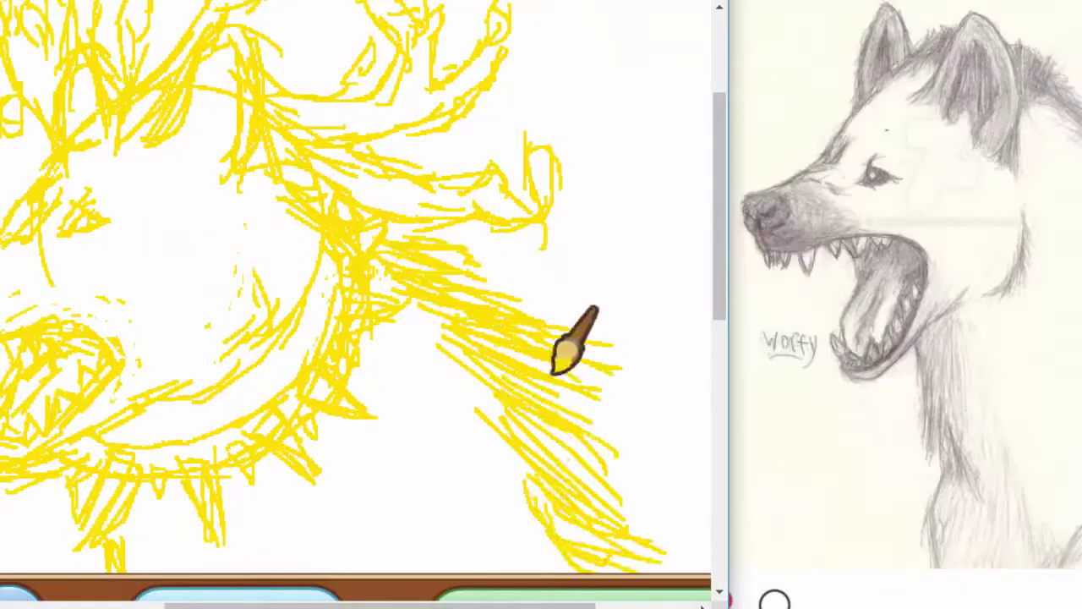
- Sketch the patch outline around the eye and the jagged marking along the muzzle in yellow
mouse_move(380, 605)
mouse_down()
mouse_move(220, 605)
mouse_move(394, 600)
mouse_move(351, 602)
mouse_up()
key(alt+Tab)
drag(412, 253, 435, 165)
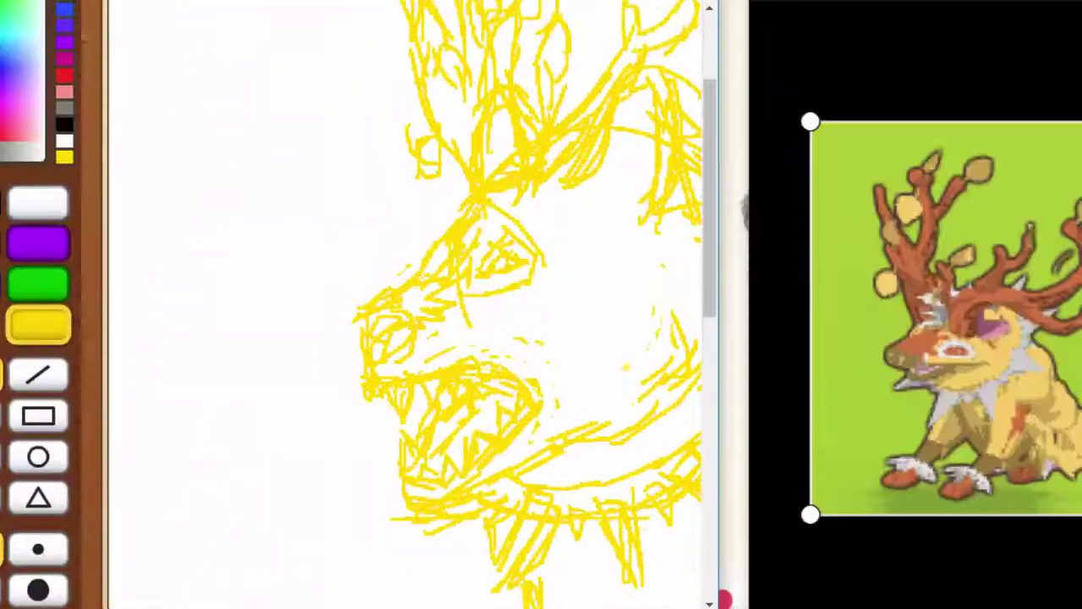
- Trace the base and forward prong of the near antler with a thin orange line
scroll(5, 47, up, 2)
click(44, 385)
click(6, 67)
click(6, 47)
scroll(406, 338, right, 3)
mouse_move(710, 193)
mouse_down()
mouse_move(713, 269)
mouse_move(710, 216)
mouse_up()
mouse_move(288, 245)
mouse_down()
mouse_move(248, 179)
mouse_move(306, 110)
mouse_up()
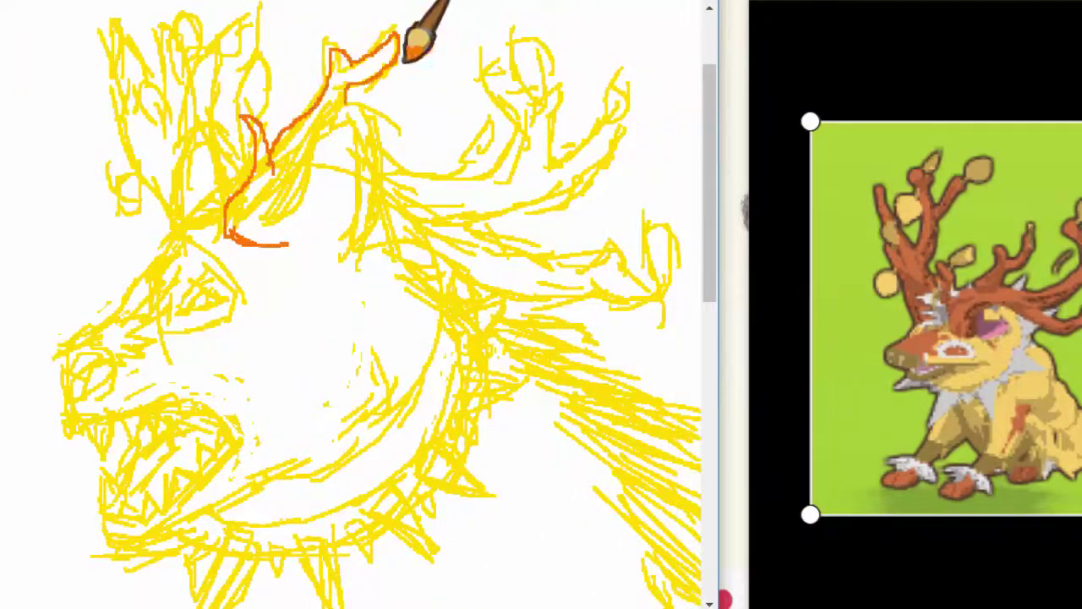
- Trace the near antler's rear branches in orange, from the lowest branch up to the forked tips
drag(289, 245, 659, 301)
drag(475, 226, 654, 296)
scroll(333, 345, left, 3)
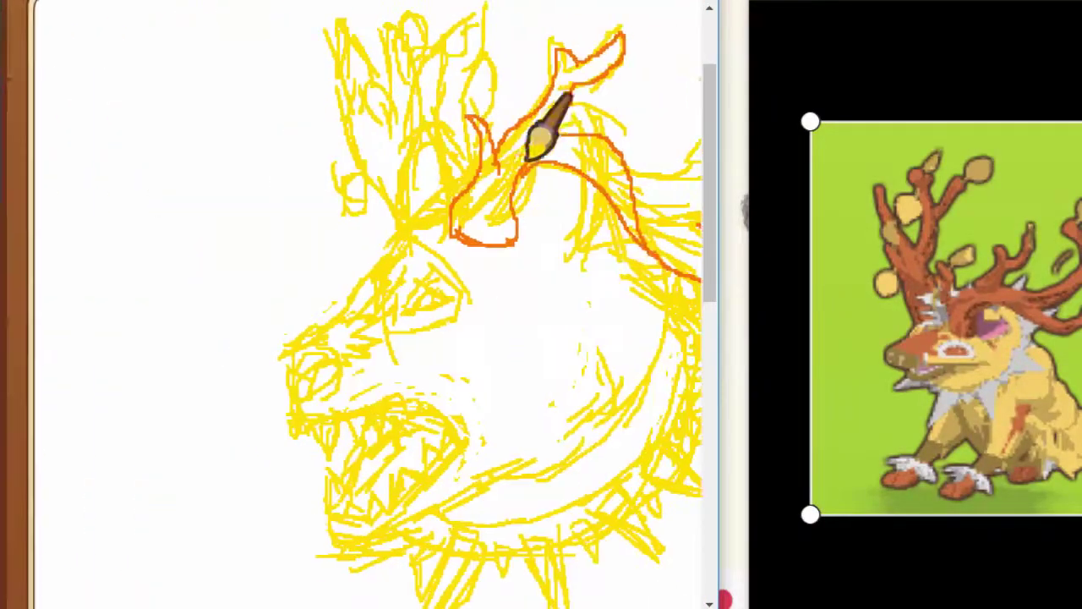
scroll(529, 156, left, 4)
drag(355, 176, 450, 83)
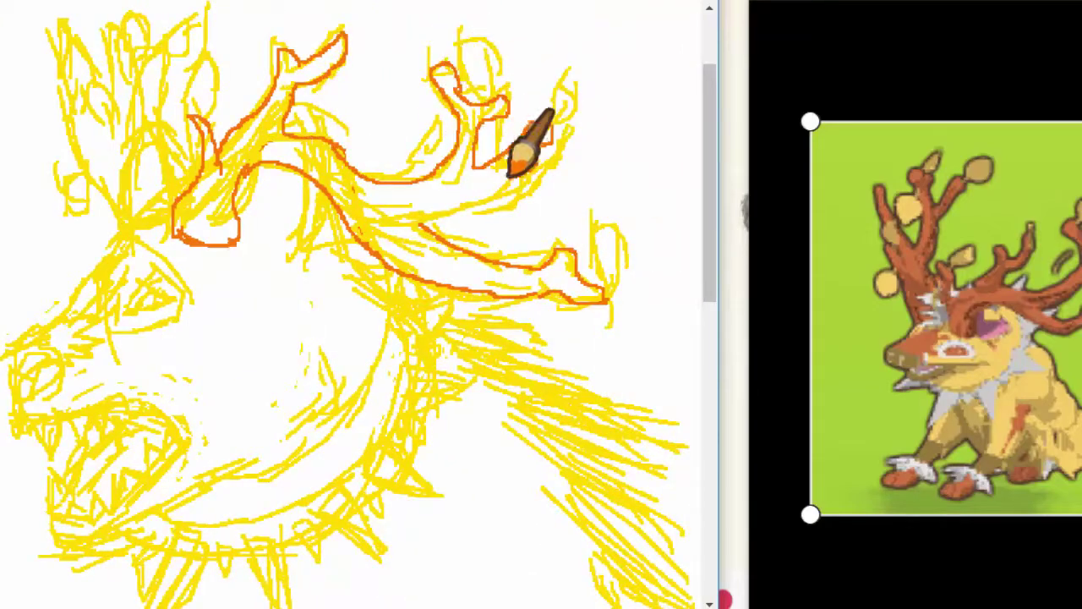
scroll(307, 476, left, 4)
mouse_move(510, 175)
mouse_down()
mouse_move(420, 224)
mouse_move(535, 116)
mouse_move(453, 165)
mouse_up()
- Trace the outline of the far antler and its upright prongs in orange
scroll(352, 305, right, 3)
scroll(352, 304, right, 1)
scroll(352, 304, left, 1)
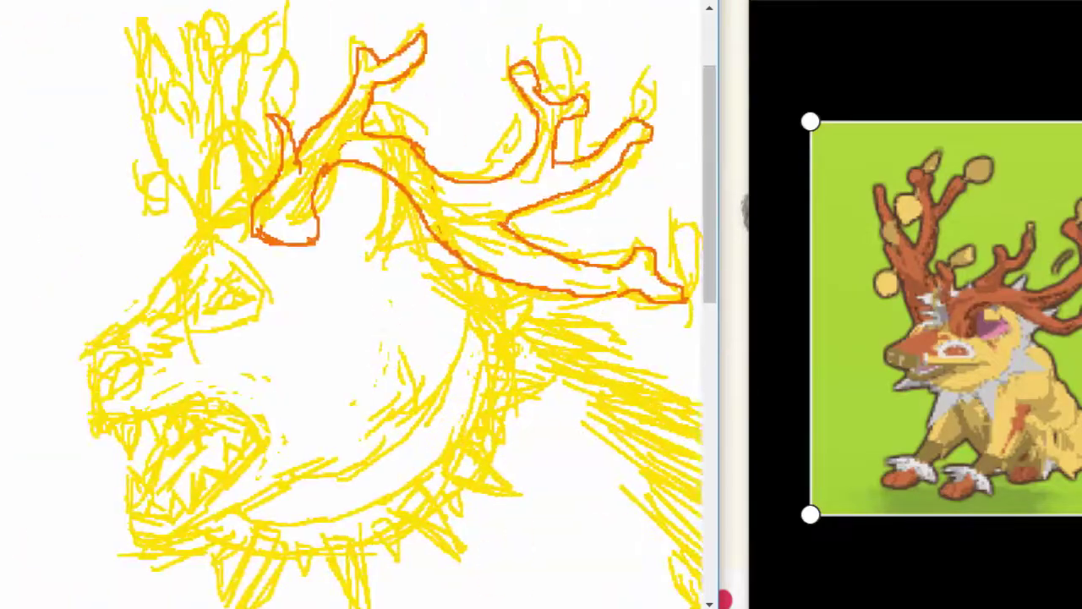
scroll(352, 304, up, 1)
mouse_move(213, 294)
mouse_down()
mouse_move(157, 118)
mouse_move(198, 82)
mouse_up()
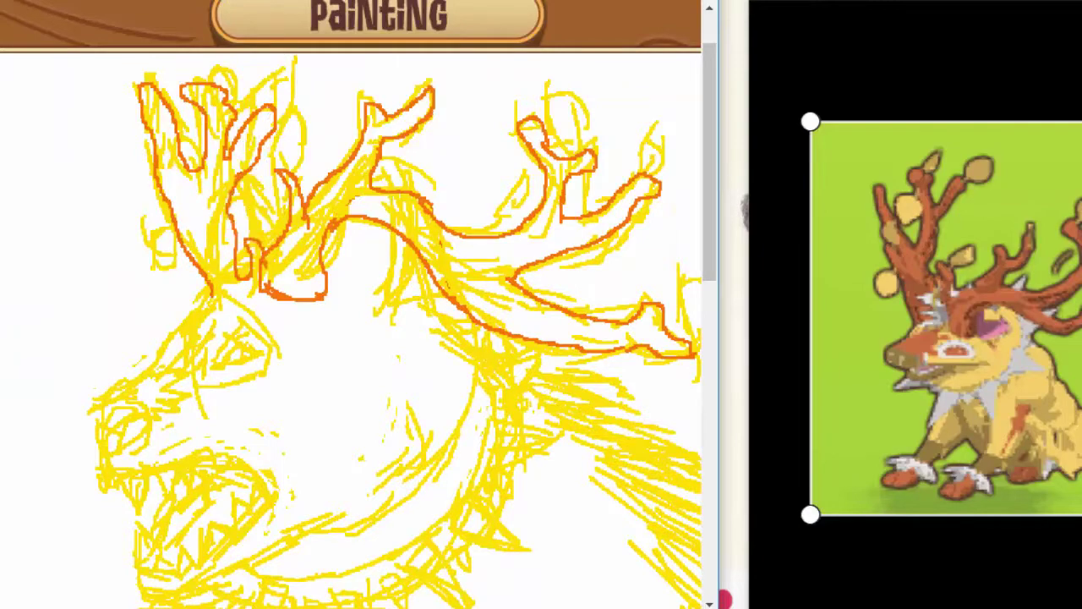
- Paint a light grey tuft on the forehead and outline the snout bridge and nose in dark orange
scroll(247, 103, left, 3)
scroll(500, 271, down, 3)
scroll(415, 347, up, 3)
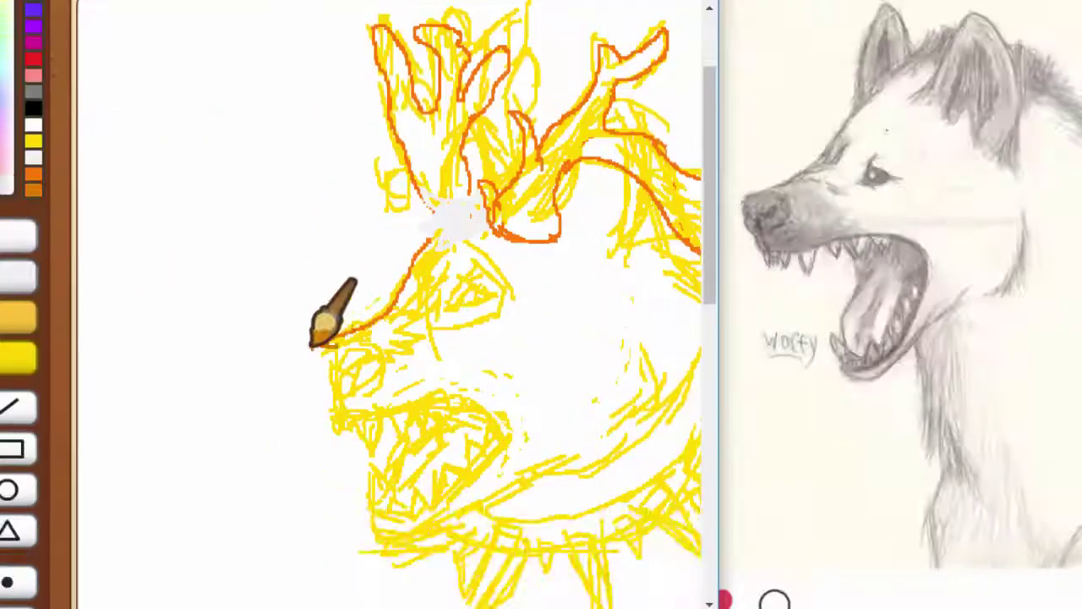
scroll(328, 414, down, 1)
mouse_move(370, 314)
mouse_down()
mouse_move(324, 308)
mouse_move(317, 284)
mouse_up()
scroll(338, 288, up, 1)
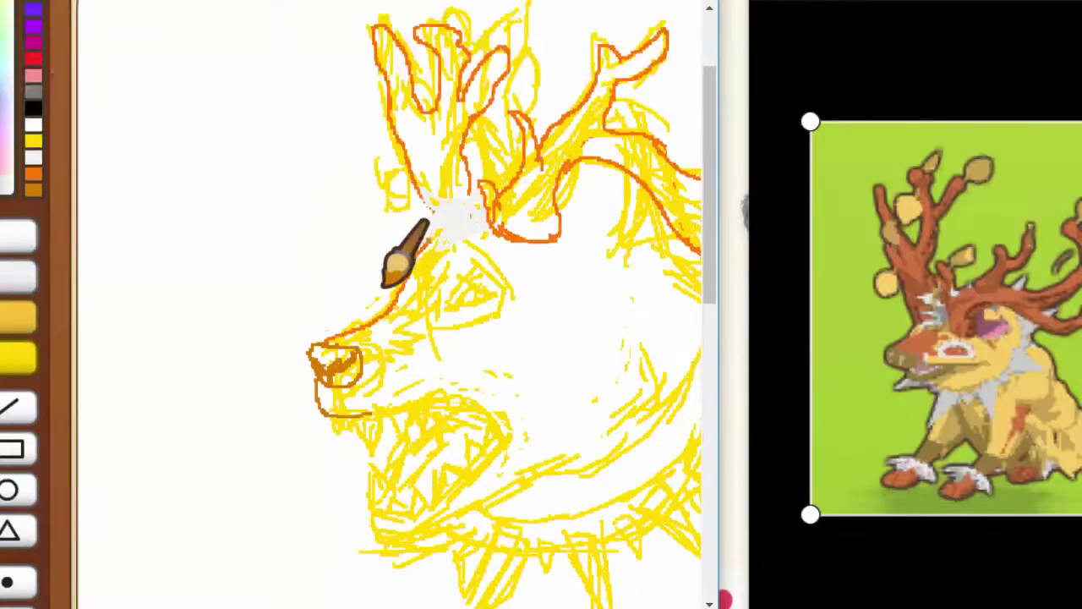
- Outline and fill the muzzle marking in orange and recolour the mouth and collar sketch lines dark yellow
drag(364, 373, 456, 252)
click(431, 300)
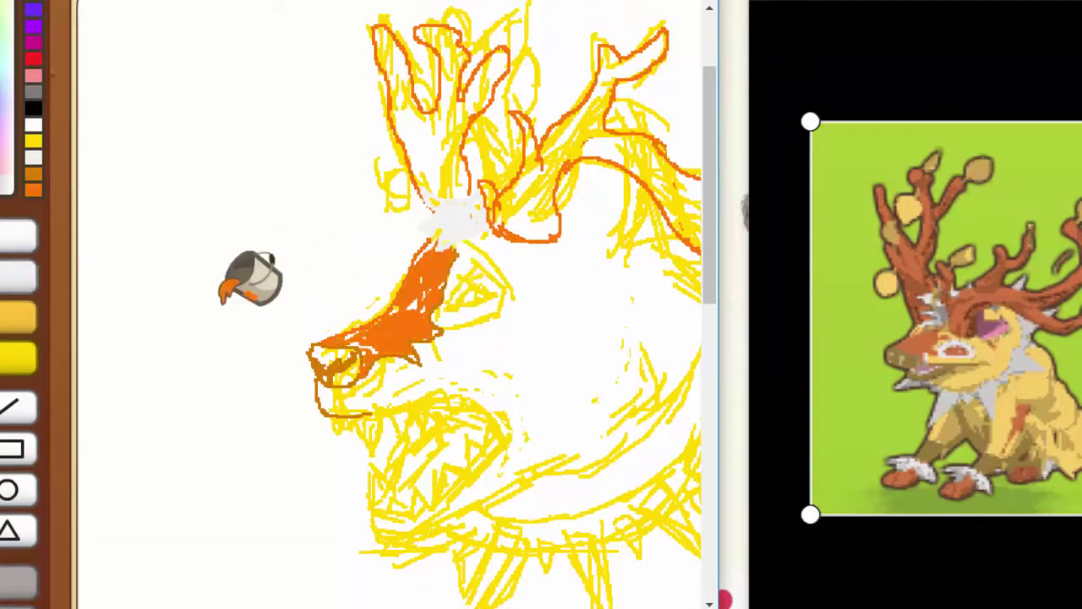
scroll(511, 507, up, 1)
scroll(380, 422, down, 2)
click(367, 471)
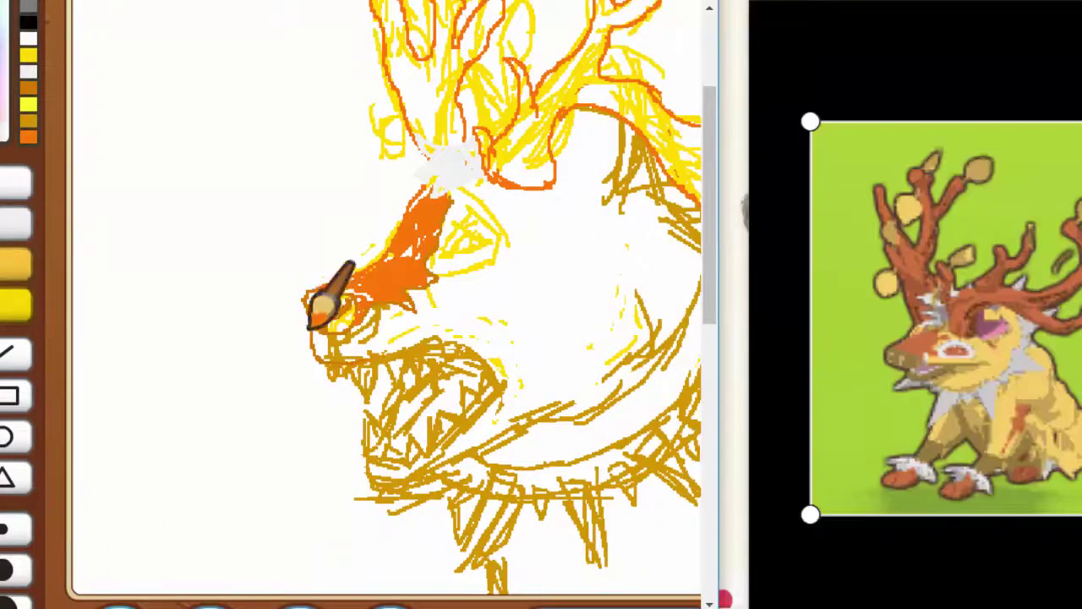
- Trace the front of the snout and upper lip in orange and the collar's two edges in bright yellow
drag(311, 326, 398, 354)
click(29, 55)
mouse_move(564, 405)
mouse_down()
mouse_move(366, 464)
mouse_move(568, 313)
mouse_up()
scroll(498, 541, right, 2)
mouse_move(282, 479)
mouse_down()
mouse_move(433, 488)
mouse_move(559, 241)
mouse_up()
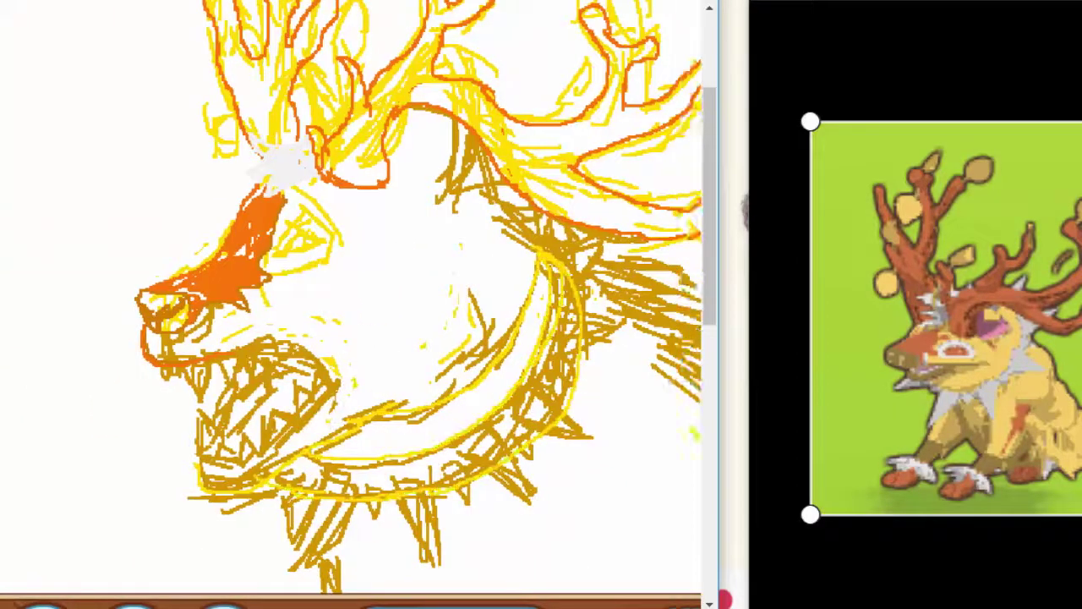
- Paint the patch around the eye light grey
scroll(423, 541, left, 2)
click(22, 54)
click(10, 221)
click(452, 262)
mouse_move(470, 211)
mouse_down()
mouse_move(437, 231)
mouse_move(478, 240)
mouse_move(443, 252)
mouse_up()
- Colour the eye orange with a white centre and paint the back edge of the near ear yellow
scroll(365, 589, right, 2)
scroll(364, 589, left, 2)
scroll(365, 589, left, 2)
click(12, 181)
click(23, 103)
scroll(364, 589, right, 2)
click(23, 37)
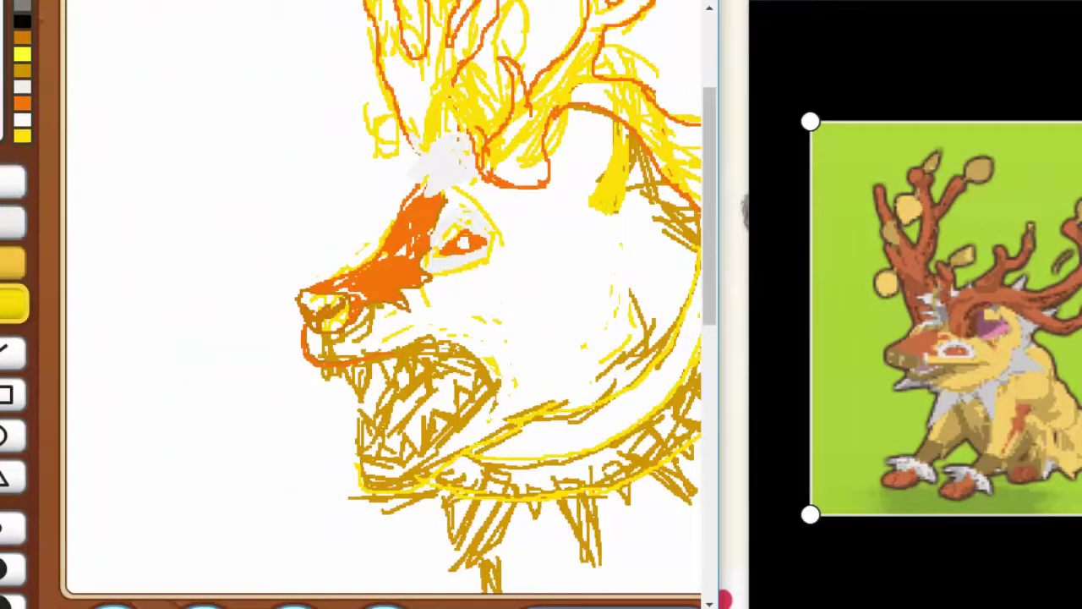
- Paint out the sketch lines inside the antlers in white and strengthen the cheek fur in dark yellow
scroll(77, 189, up, 1)
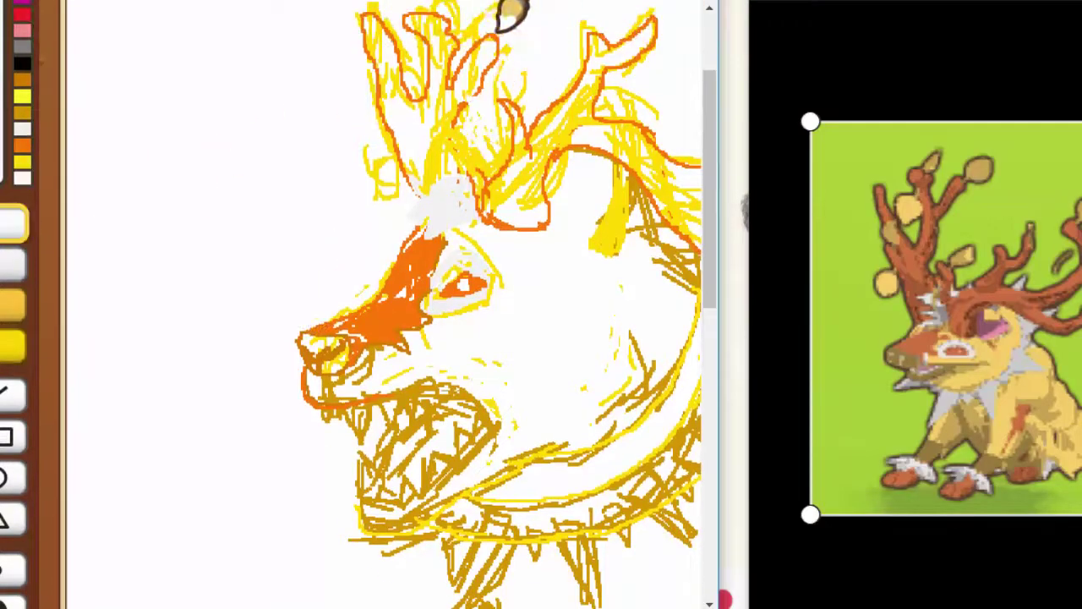
scroll(202, 567, right, 2)
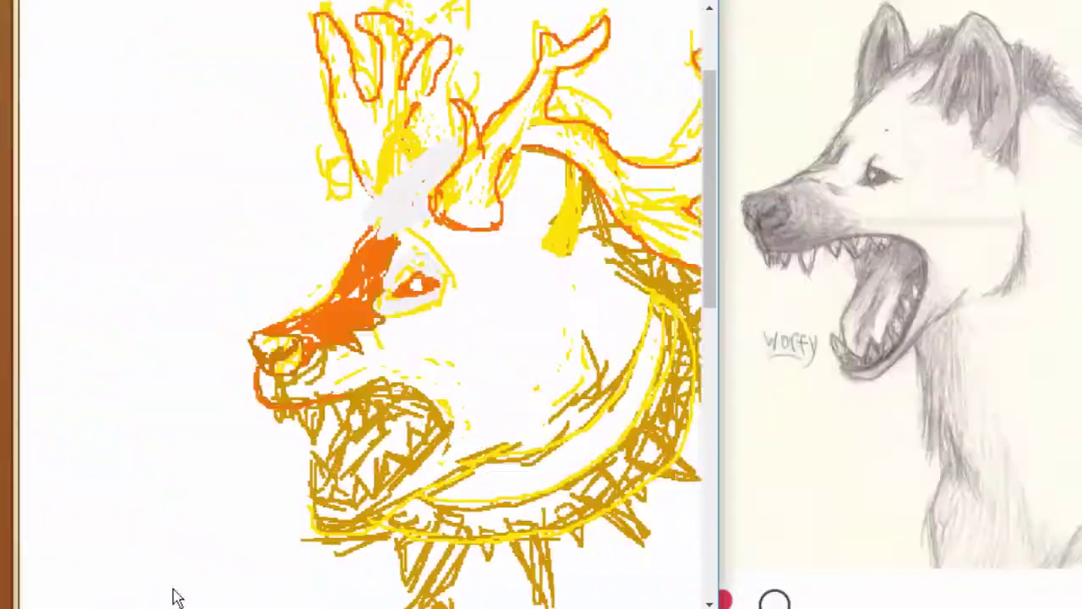
drag(173, 589, 172, 590)
drag(561, 414, 583, 370)
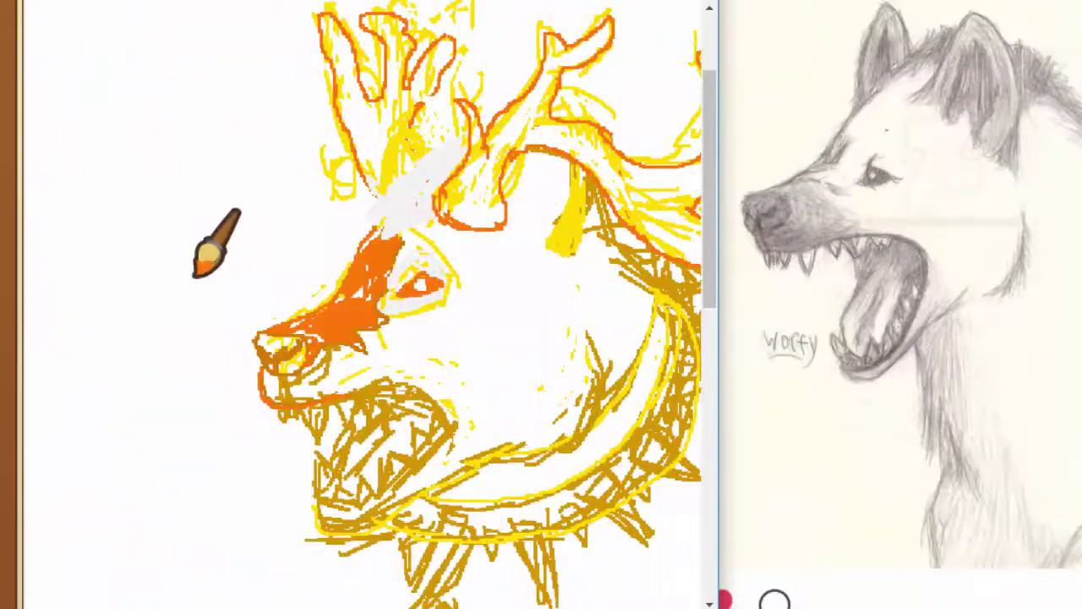
- Close the gaps in the orange muzzle marking and colour the leaves on the antlers solid yellow
scroll(442, 283, left, 3)
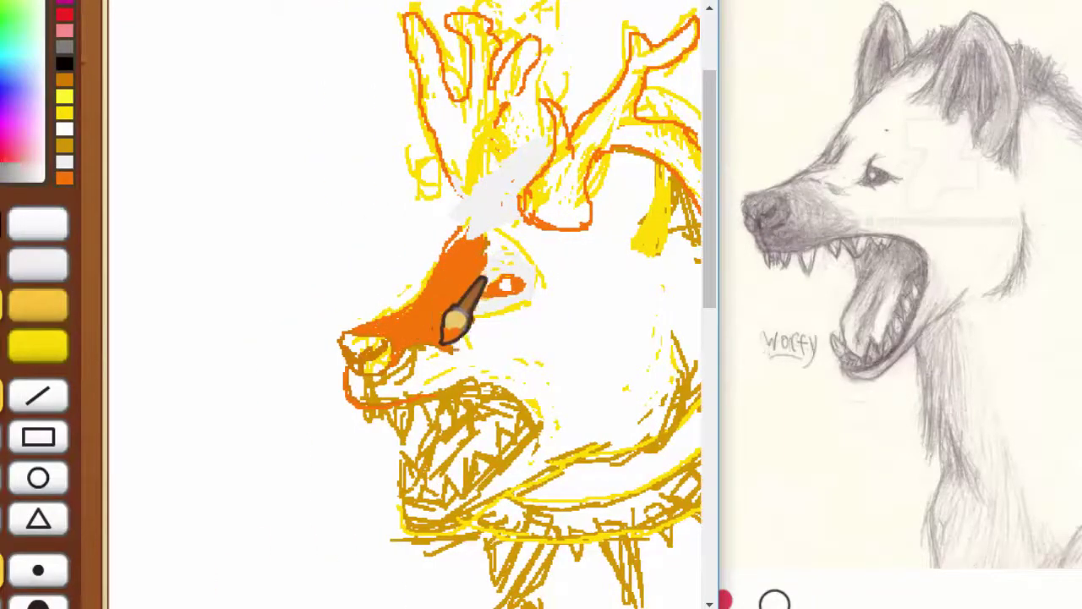
click(64, 112)
scroll(338, 338, right, 4)
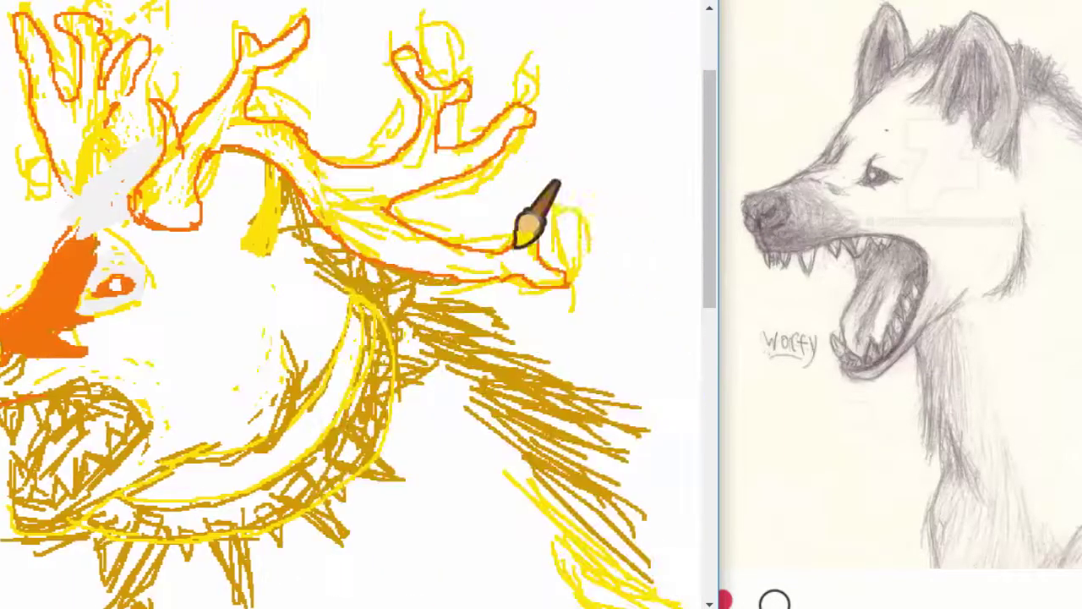
drag(561, 262, 565, 221)
mouse_move(453, 38)
mouse_down()
mouse_move(444, 59)
mouse_move(432, 50)
mouse_up()
scroll(338, 169, left, 2)
drag(241, 165, 260, 184)
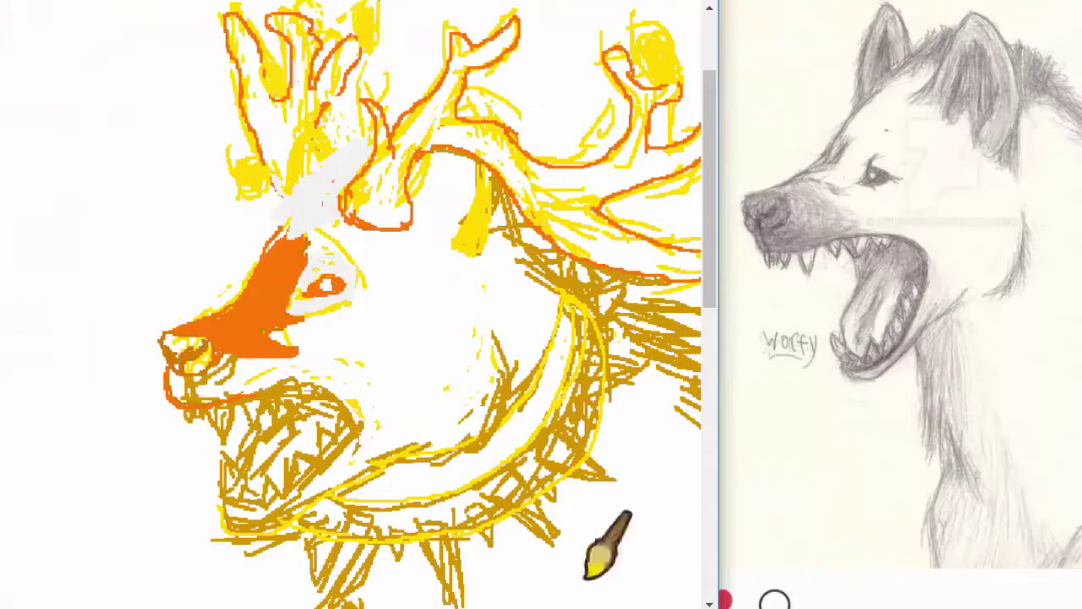
- Fill the canvas background around the head with light peach
scroll(587, 577, left, 2)
click(5, 347)
scroll(14, 162, up, 1)
click(28, 72)
scroll(28, 73, down, 2)
click(5, 295)
scroll(338, 338, left, 1)
click(72, 246)
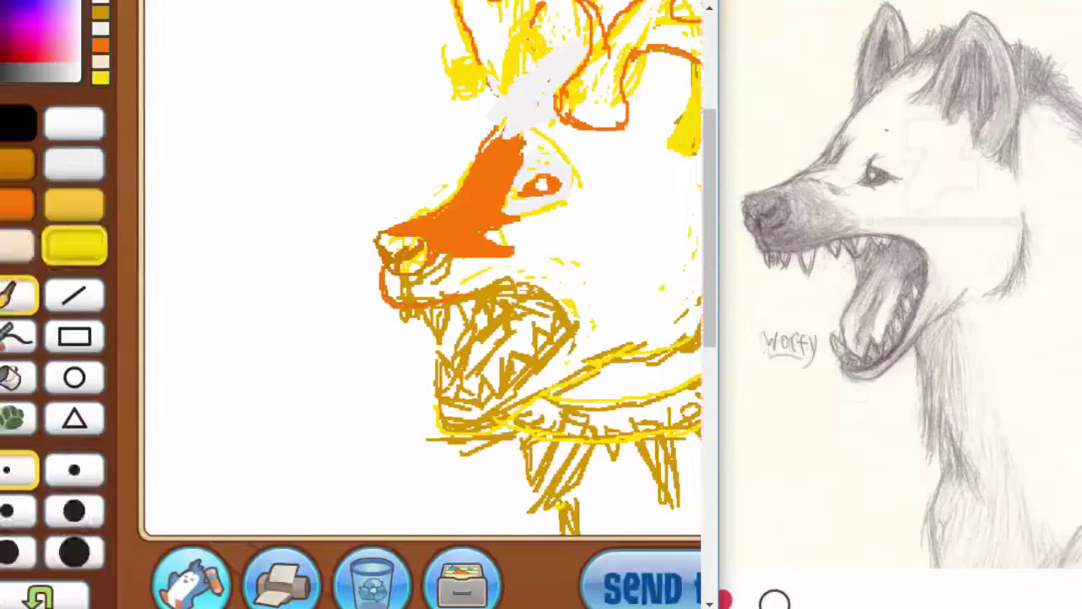
click(254, 338)
- Paint the lower jaw solid yellow from the chin back to the cheek
scroll(338, 338, right, 4)
scroll(414, 473, left, 3)
scroll(355, 304, left, 1)
drag(711, 258, 712, 234)
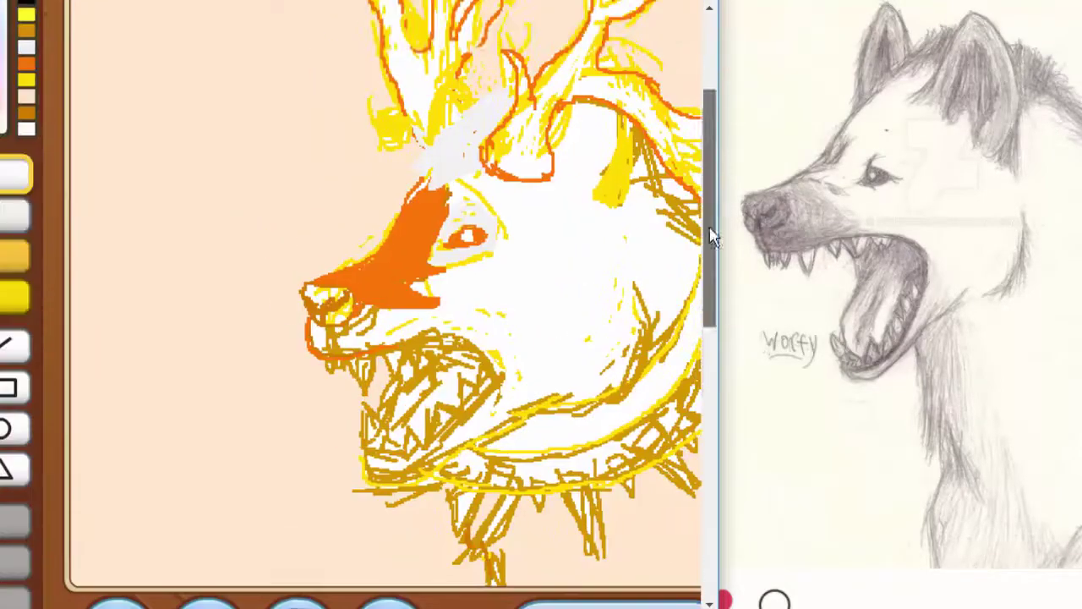
scroll(355, 305, left, 1)
click(24, 304)
mouse_move(390, 475)
mouse_down()
mouse_move(423, 472)
mouse_move(545, 390)
mouse_up()
- Trace the inner rim of the open mouth with a thick dark brown line down to the chin
scroll(355, 304, up, 2)
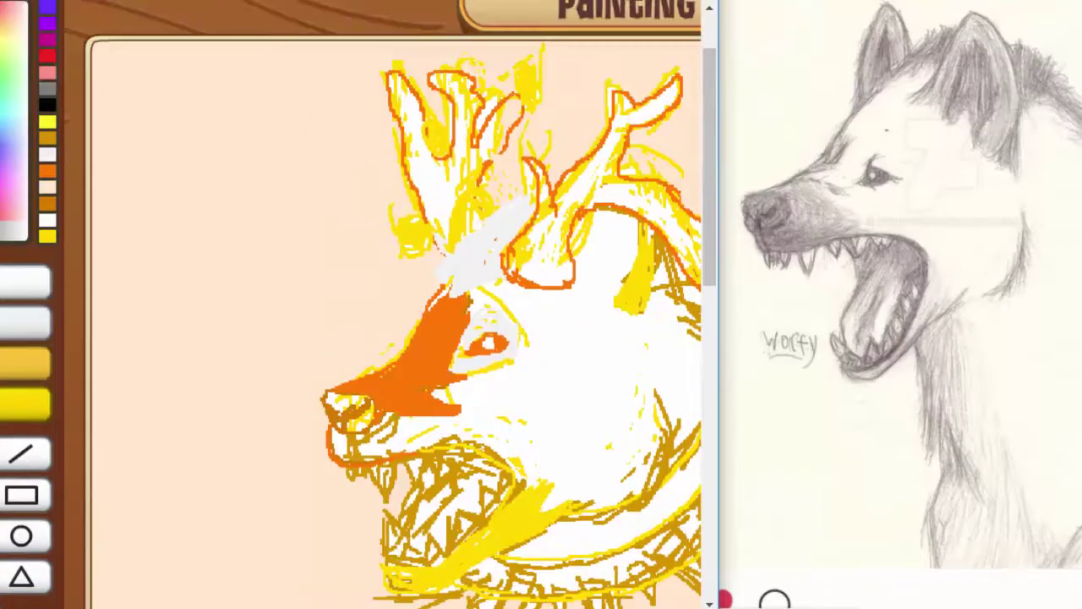
scroll(355, 304, down, 2)
mouse_move(438, 348)
mouse_down()
mouse_move(504, 394)
mouse_move(385, 464)
mouse_up()
scroll(355, 305, down, 2)
scroll(355, 304, up, 2)
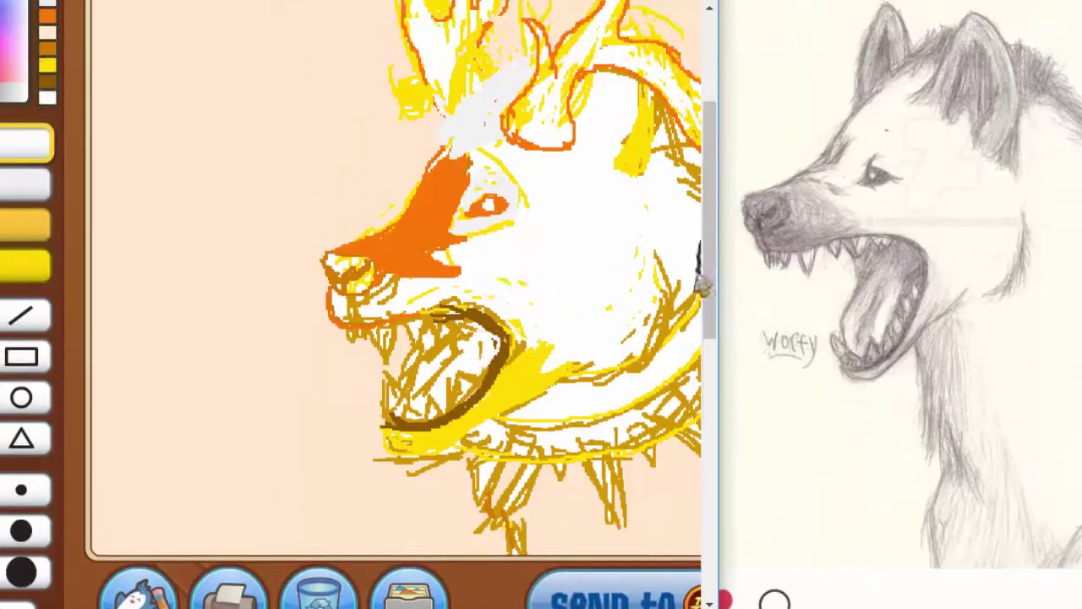
- Shade the lower jaw and upper lip in yellow and trim the jaw's underside with the peach background colour
scroll(327, 342, right, 2)
scroll(327, 342, up, 1)
scroll(338, 372, left, 2)
scroll(338, 372, up, 1)
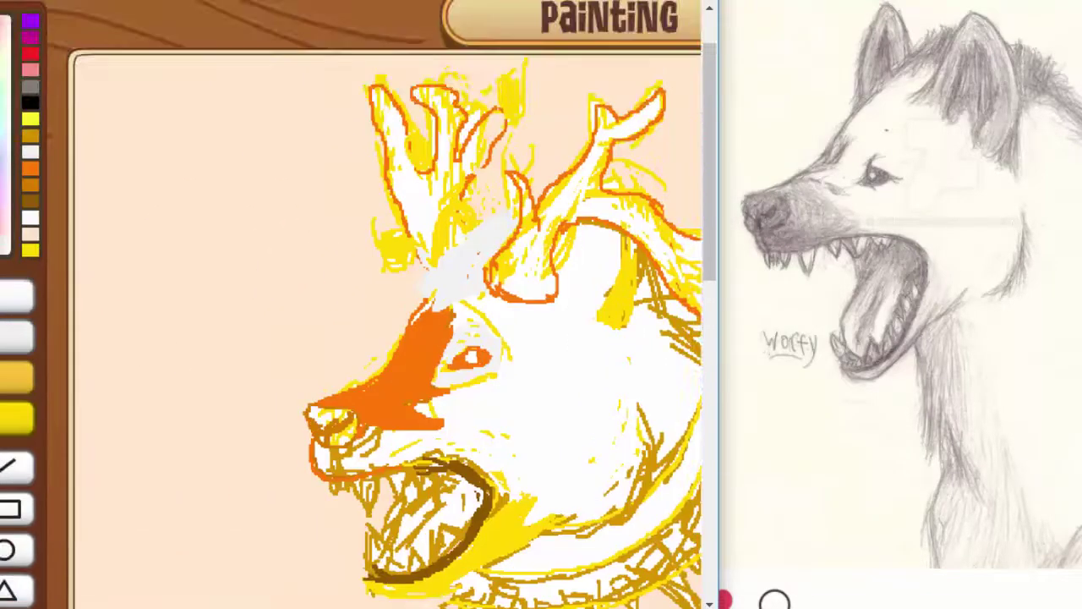
scroll(386, 439, down, 1)
scroll(408, 361, down, 1)
mouse_move(372, 387)
mouse_down()
mouse_move(536, 355)
mouse_move(504, 300)
mouse_up()
drag(314, 261, 413, 290)
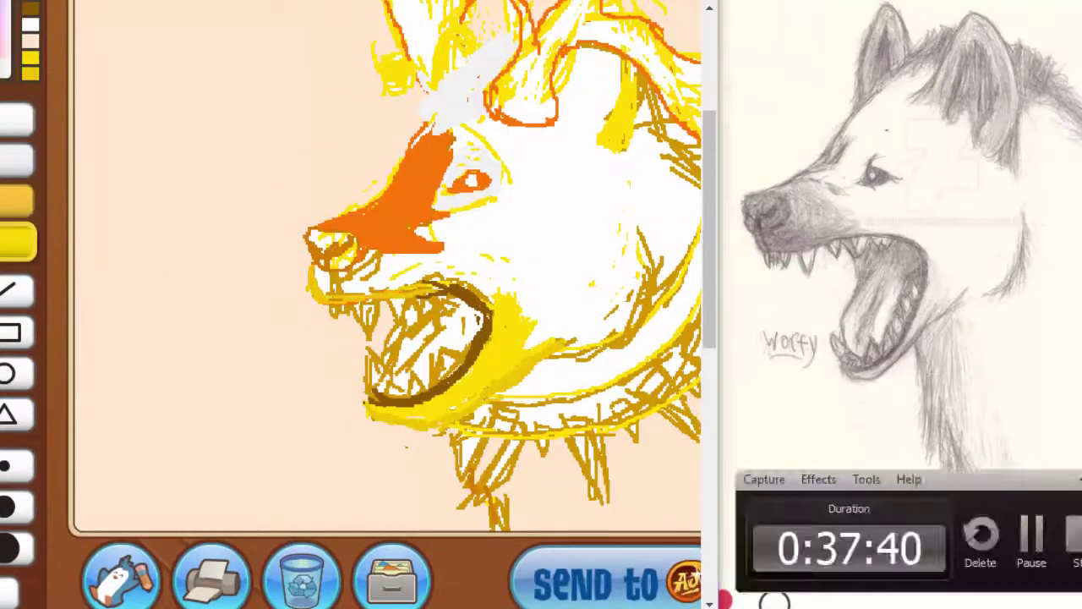
mouse_move(367, 413)
mouse_down()
mouse_move(423, 419)
mouse_move(461, 392)
mouse_up()
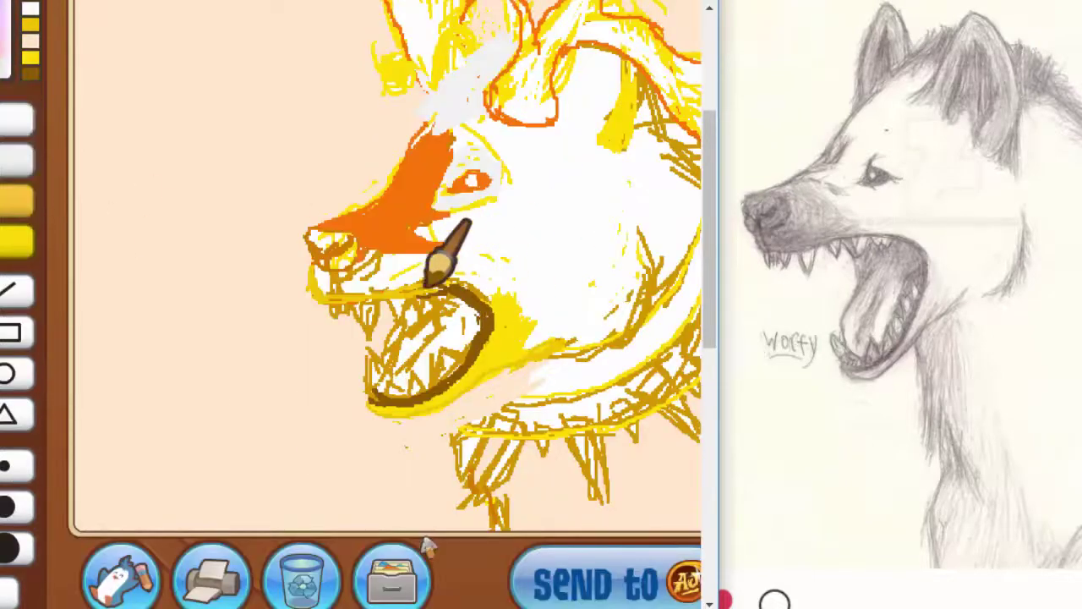
- Paint the upper lip and the muzzle below the nose in yellow, covering the sketch lines
mouse_move(434, 280)
mouse_down()
mouse_move(471, 242)
mouse_move(435, 249)
mouse_up()
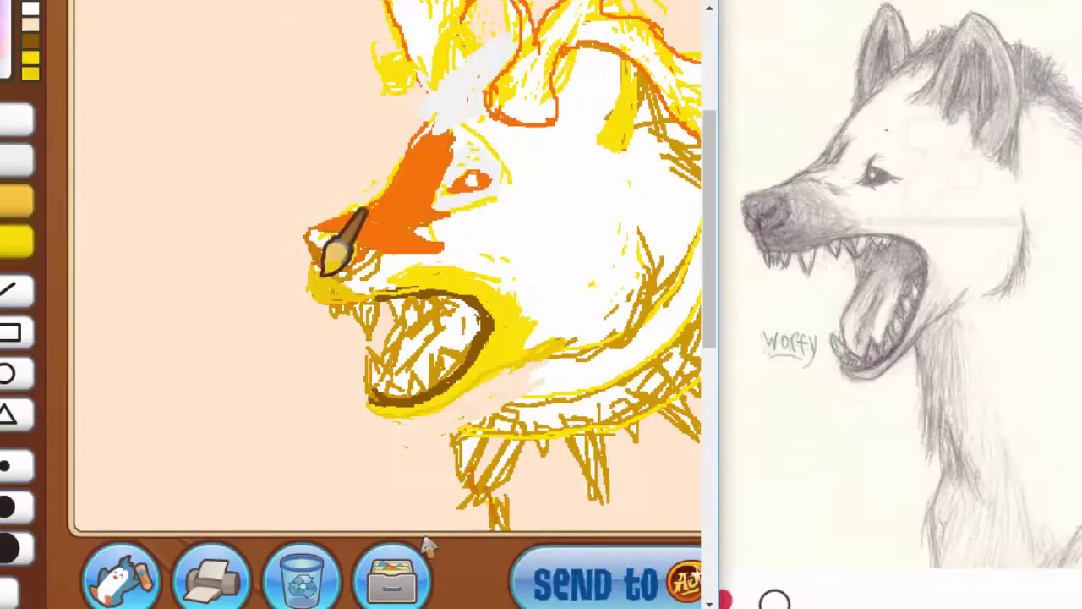
drag(319, 262, 376, 262)
- Paint the nose brown with darker brown shading and tidy the muzzle edge with light peach
scroll(427, 546, up, 1)
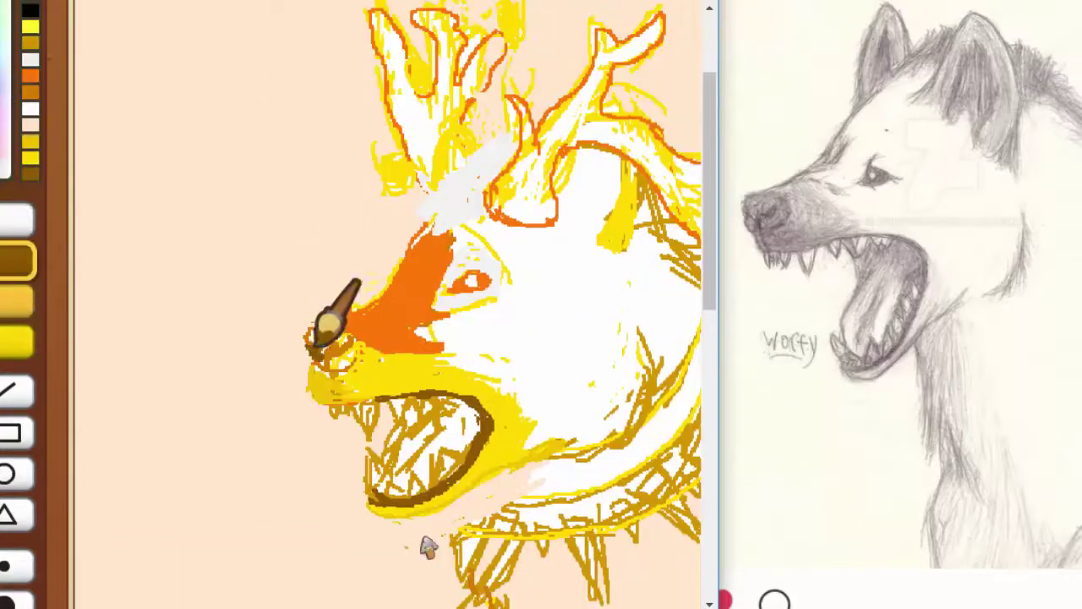
drag(314, 345, 331, 362)
scroll(427, 545, down, 1)
drag(341, 235, 317, 245)
scroll(427, 545, up, 1)
scroll(426, 545, up, 1)
scroll(427, 545, down, 1)
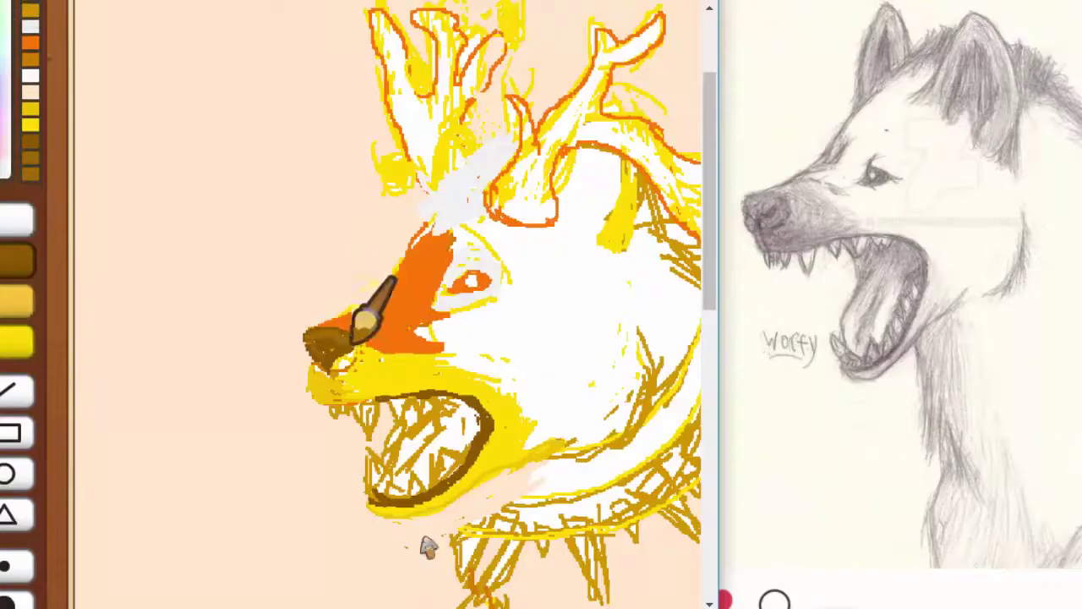
scroll(427, 546, down, 1)
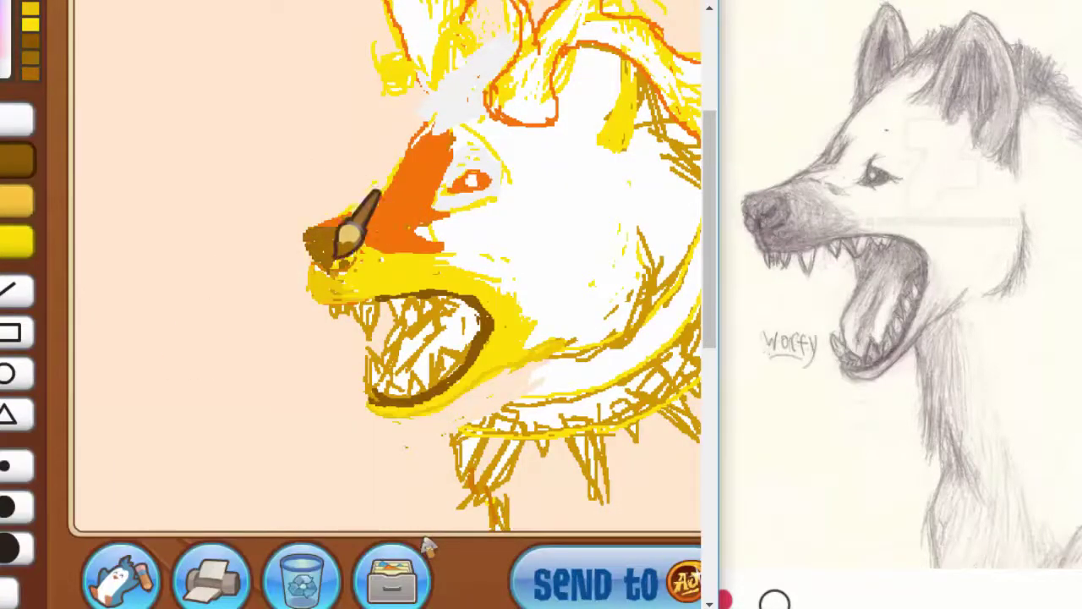
scroll(426, 545, up, 1)
click(297, 251)
scroll(427, 545, down, 1)
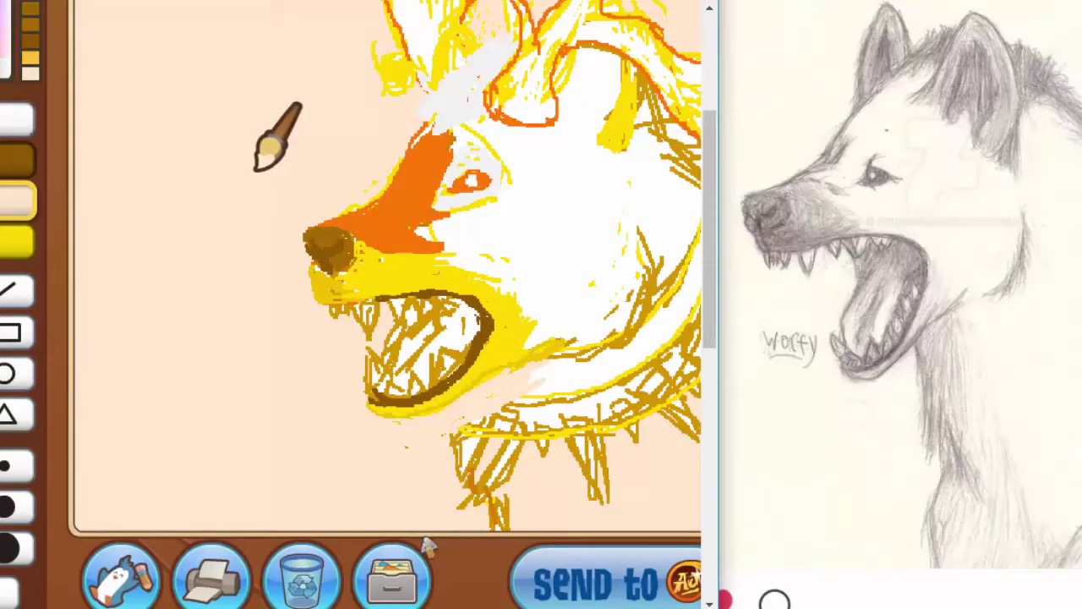
- Cover the sketch lines inside the open mouth with light peach, keeping rough white tooth shapes
scroll(427, 545, up, 1)
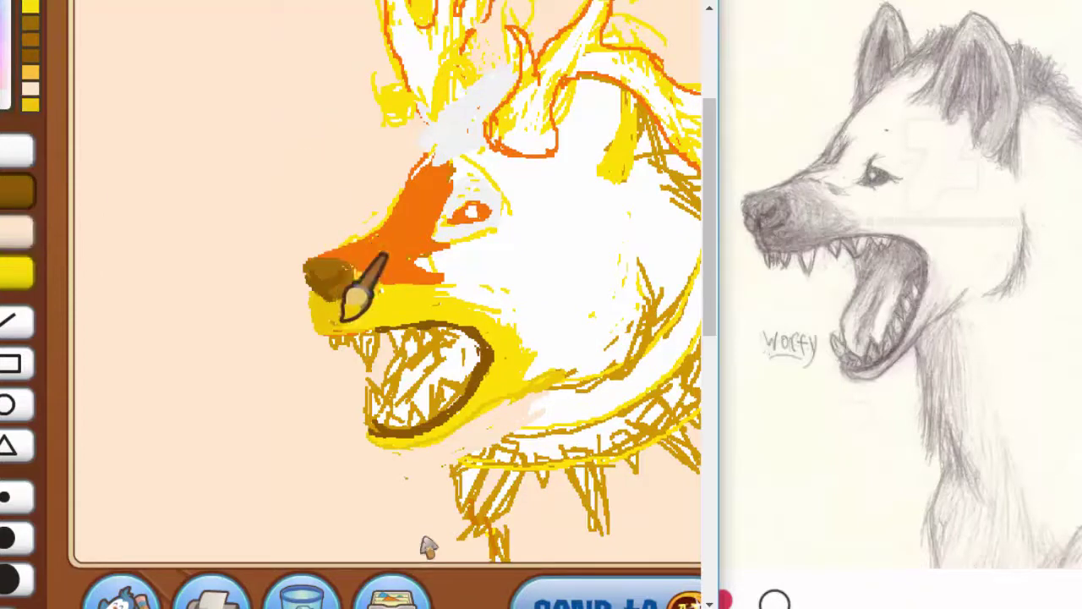
scroll(427, 545, right, 3)
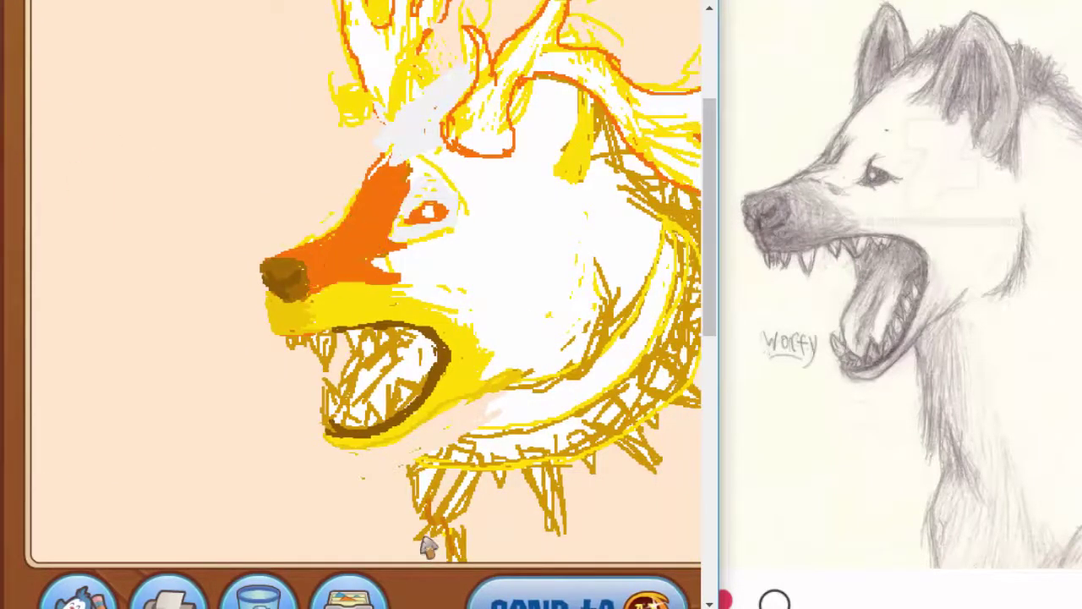
scroll(152, 583, up, 3)
scroll(135, 577, down, 3)
scroll(123, 348, left, 3)
click(6, 231)
mouse_move(397, 410)
mouse_down()
mouse_move(412, 389)
mouse_move(316, 386)
mouse_up()
click(8, 228)
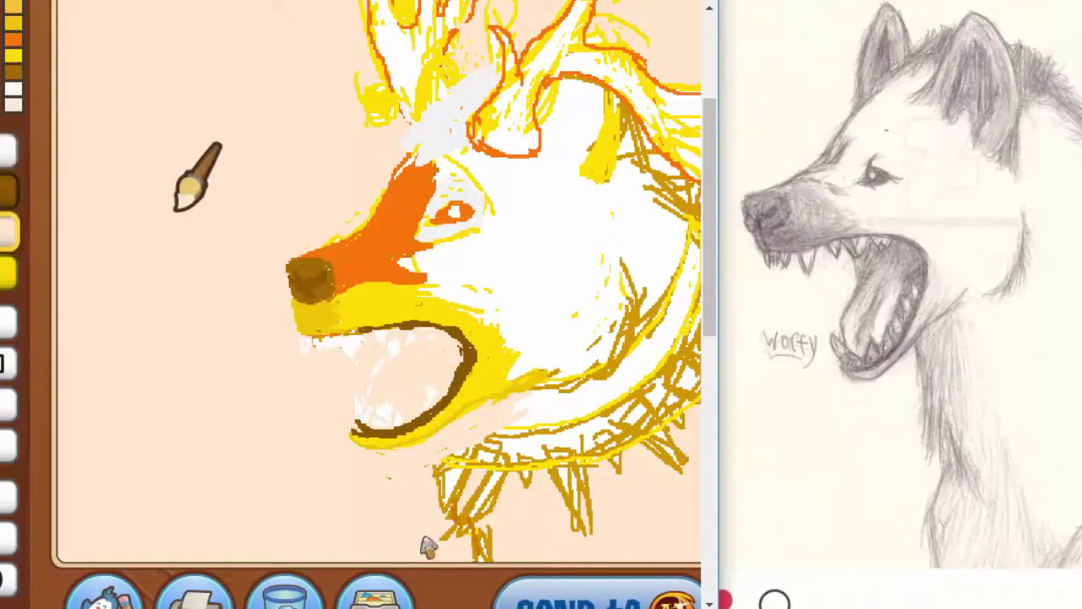
- Paint the upper front teeth pale yellow and fill the background and mouth interior with light pink
scroll(429, 545, up, 2)
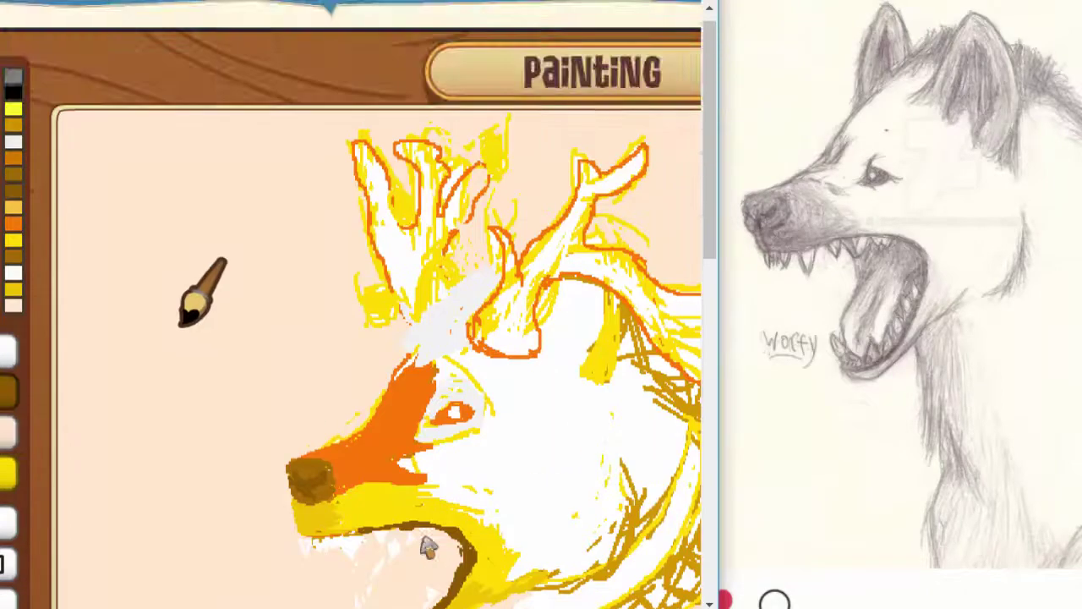
scroll(429, 546, down, 2)
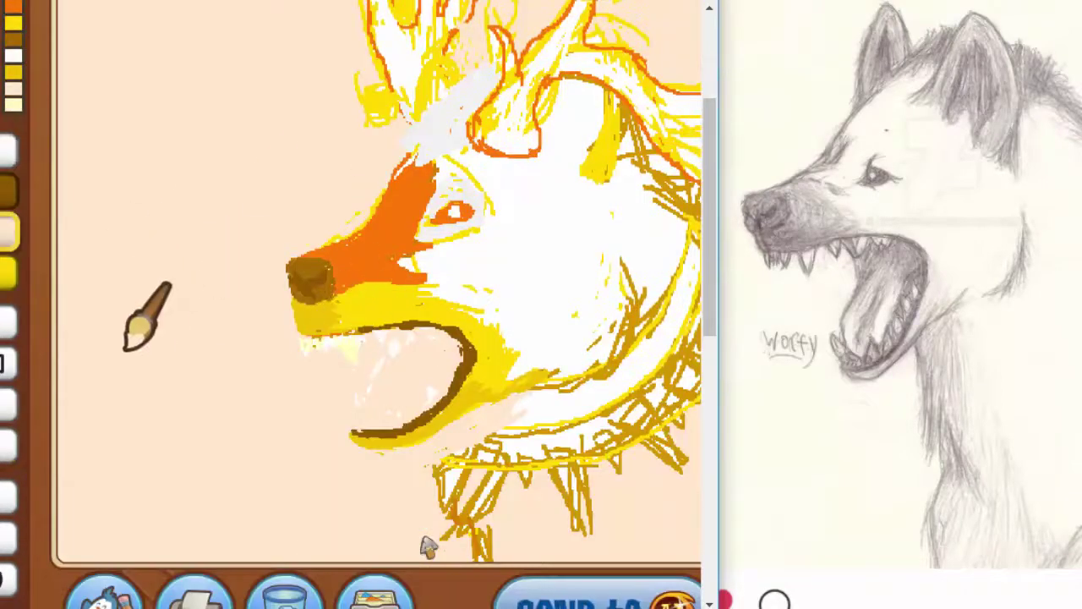
click(124, 349)
click(105, 291)
scroll(428, 545, up, 2)
scroll(429, 545, down, 2)
click(141, 244)
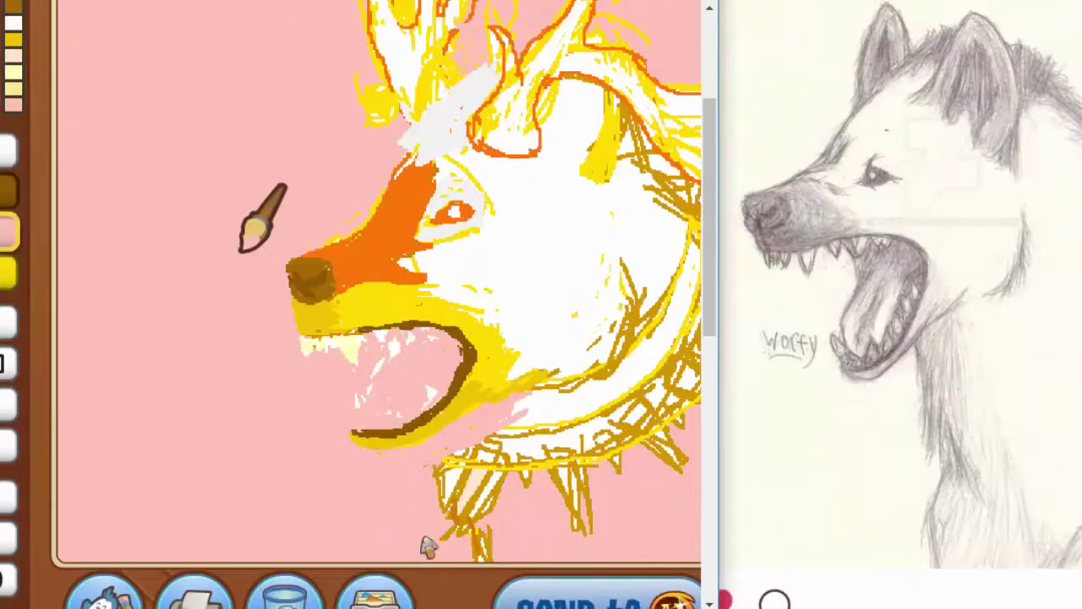
- Paint the back of the mouth dark brown and define the upper and lower teeth in pale yellow
mouse_move(374, 335)
mouse_down()
mouse_move(406, 329)
mouse_move(435, 345)
mouse_move(412, 342)
mouse_up()
scroll(428, 545, down, 1)
scroll(429, 546, up, 1)
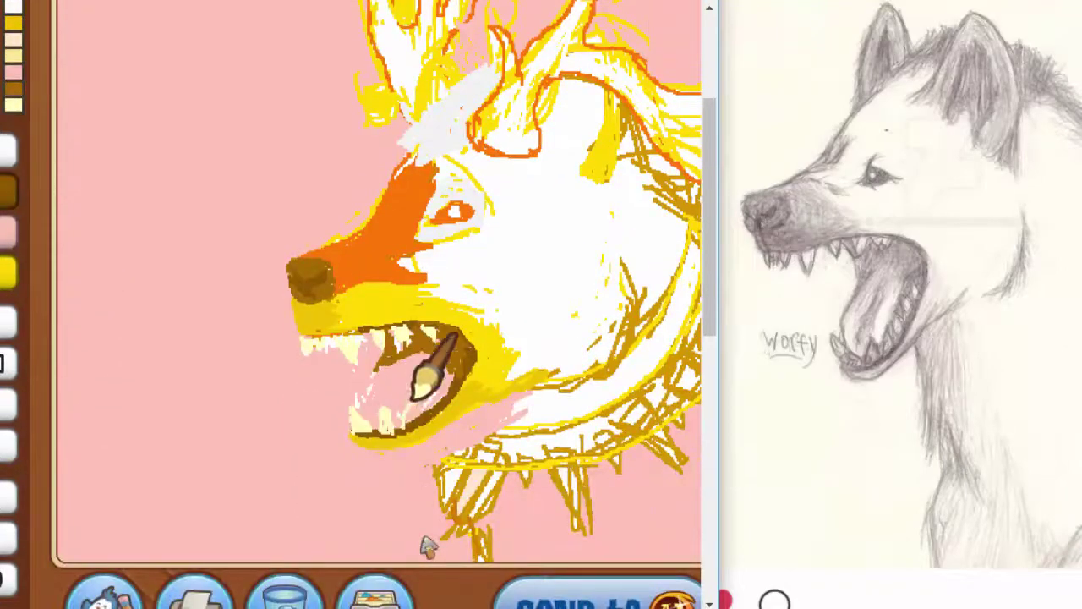
drag(442, 355, 359, 429)
- Dab a small set of gold, orange, cream and brown colour swatches in the canvas's upper-left corner
scroll(14, 191, left, 1)
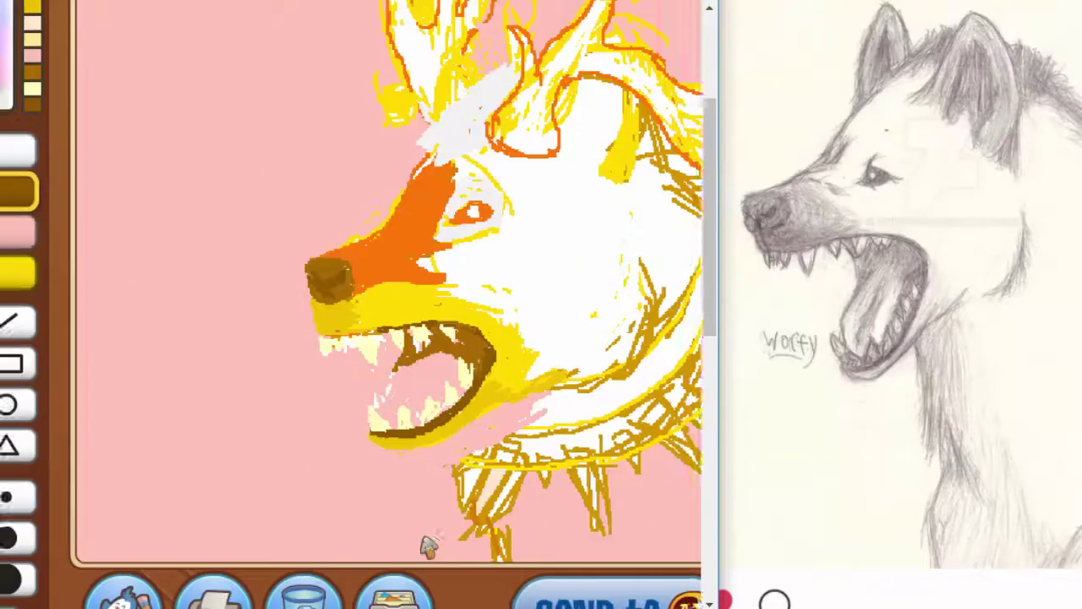
click(14, 89)
scroll(14, 191, right, 1)
scroll(309, 288, up, 3)
click(13, 432)
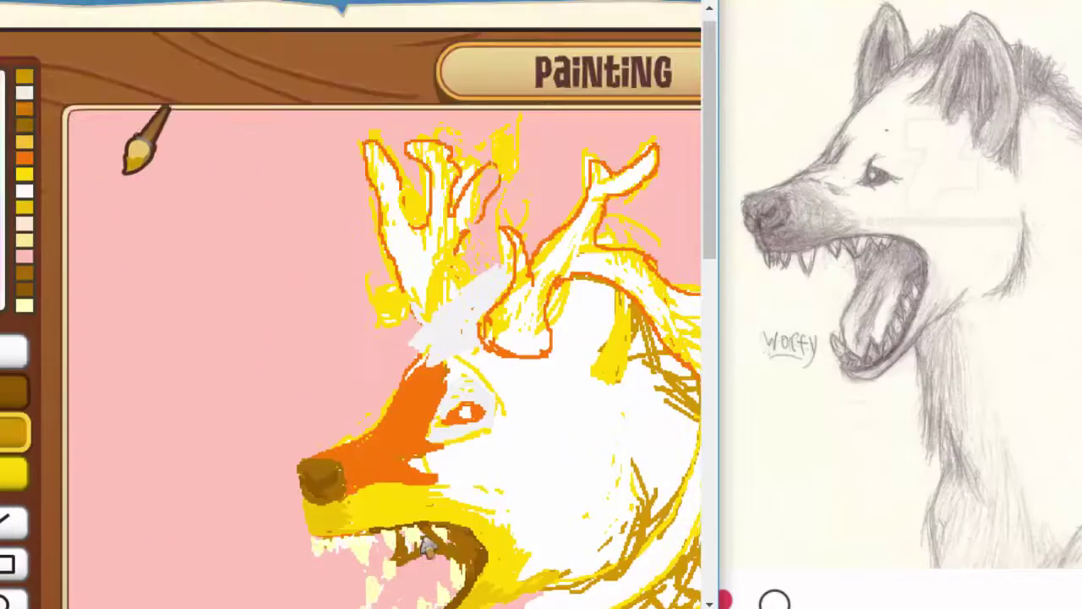
click(93, 131)
click(117, 128)
click(140, 133)
click(87, 154)
click(24, 142)
click(110, 156)
click(25, 158)
click(133, 154)
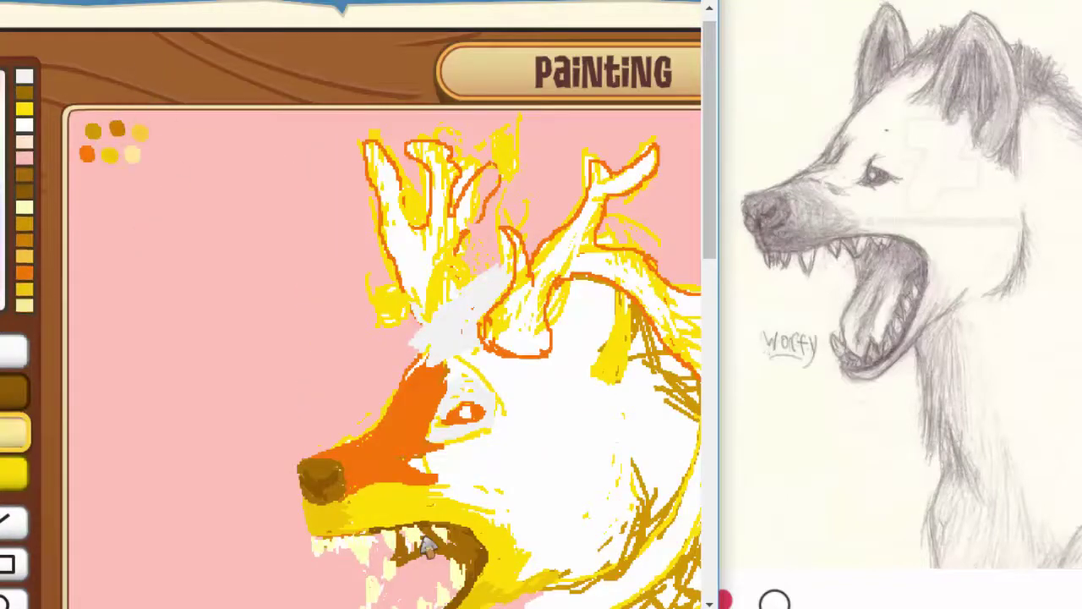
click(24, 174)
click(166, 128)
click(184, 125)
click(162, 156)
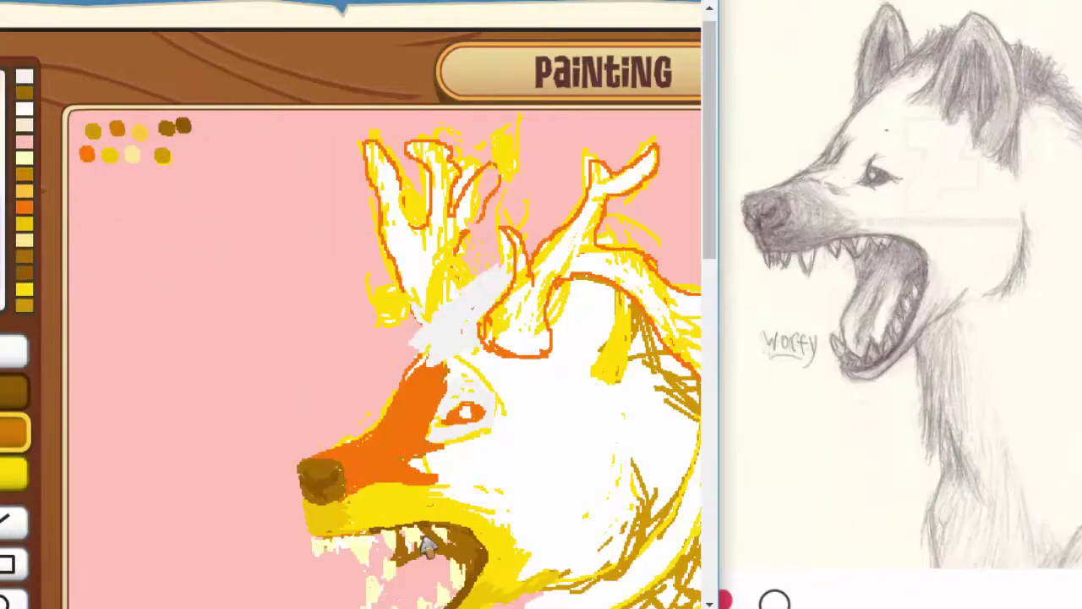
- Paint the tongue pink and shade it with deeper pink tones
scroll(427, 545, down, 3)
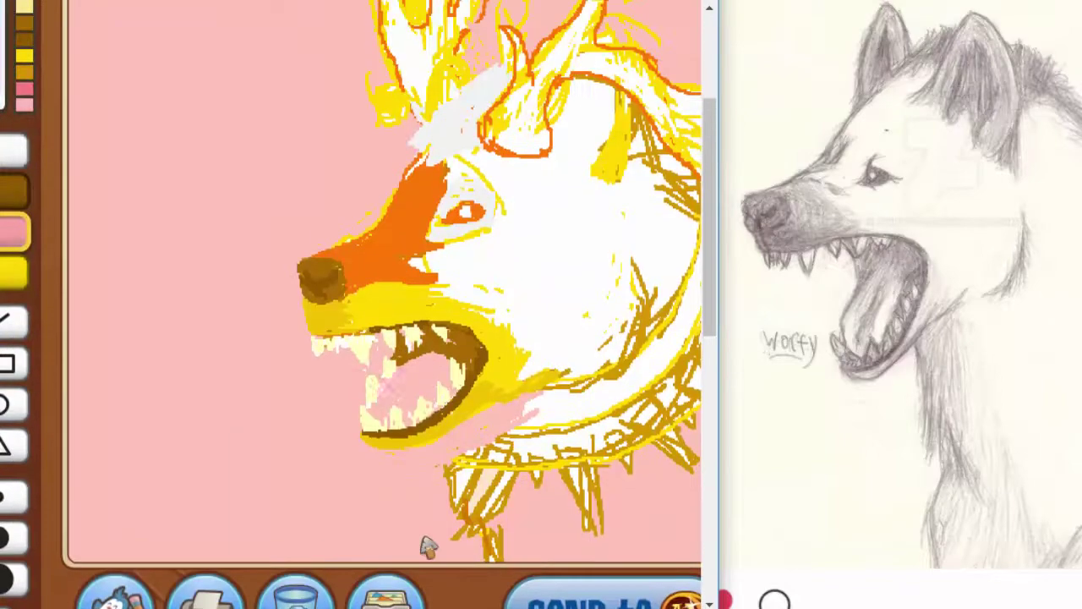
drag(427, 362, 377, 415)
click(414, 380)
scroll(179, 327, up, 2)
scroll(181, 326, down, 1)
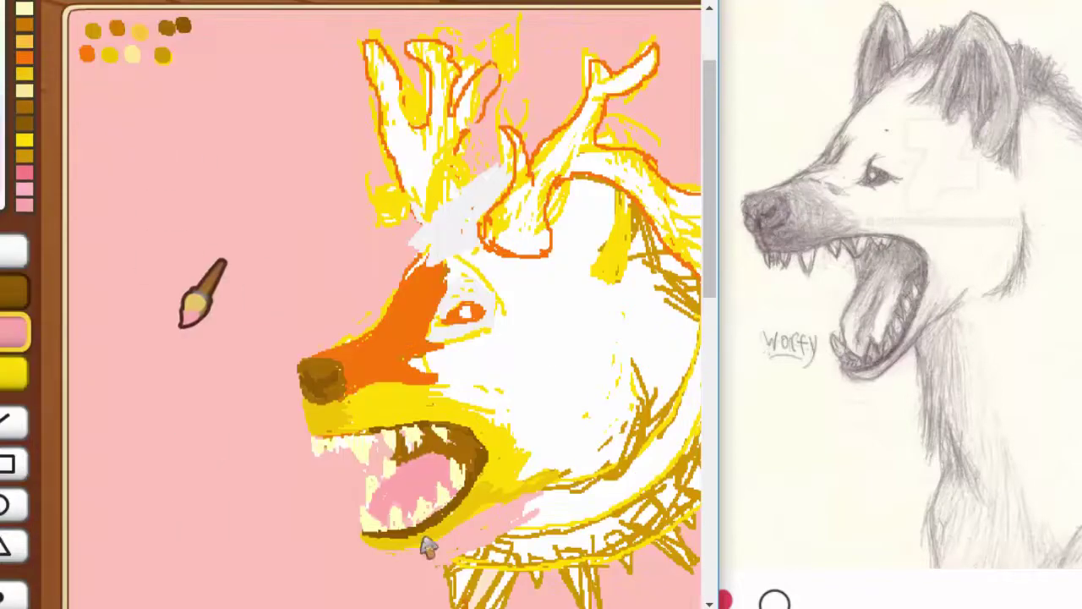
scroll(428, 546, down, 1)
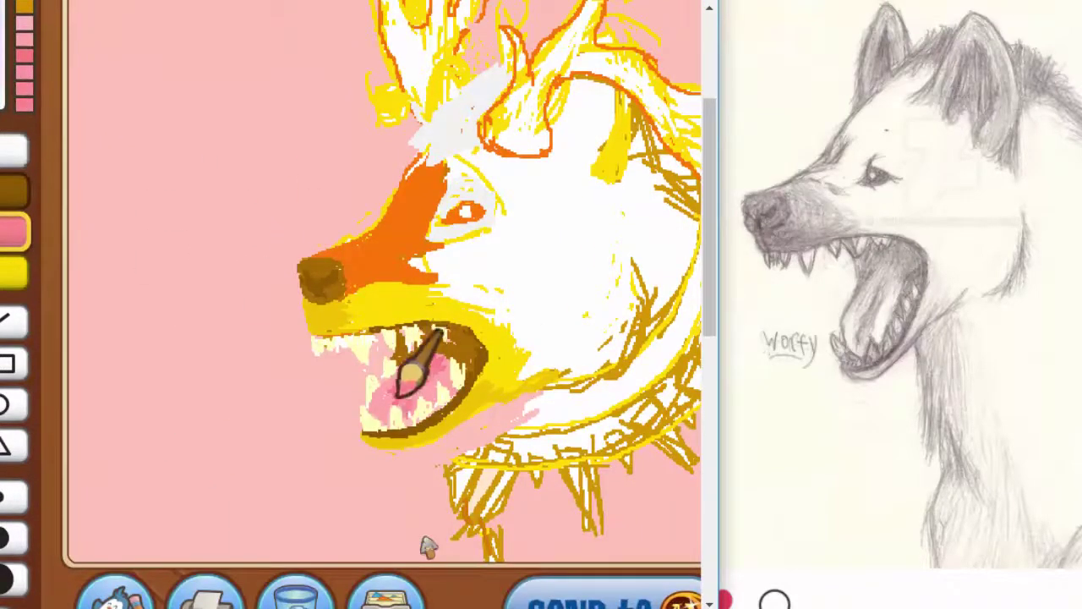
scroll(427, 546, up, 1)
scroll(427, 545, down, 1)
- Touch up the upper and lower teeth with pale yellow shades
scroll(426, 545, up, 3)
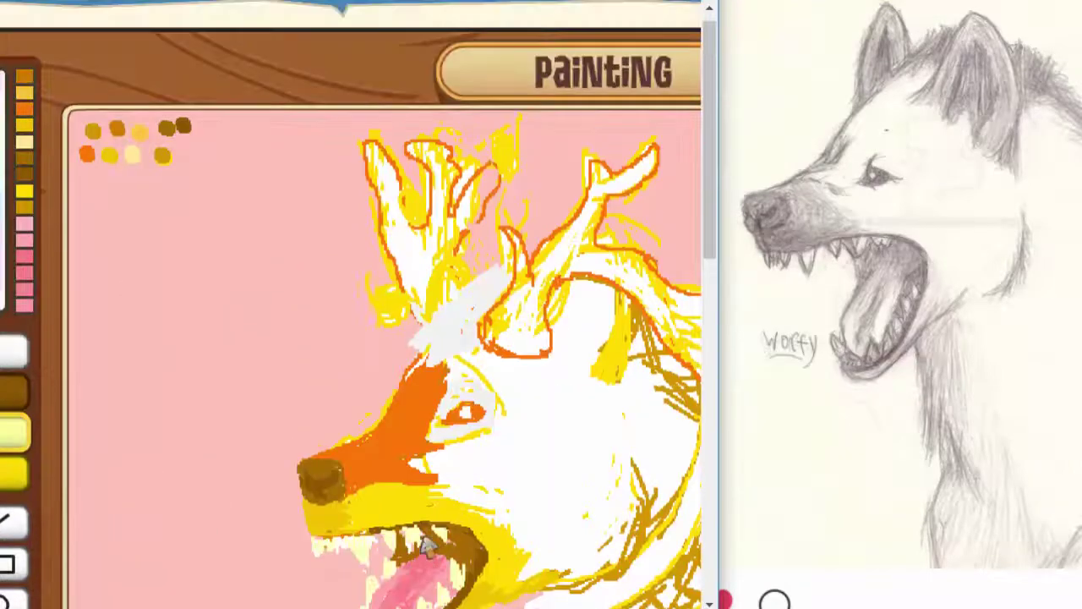
scroll(427, 545, down, 3)
scroll(429, 546, down, 1)
scroll(428, 546, up, 1)
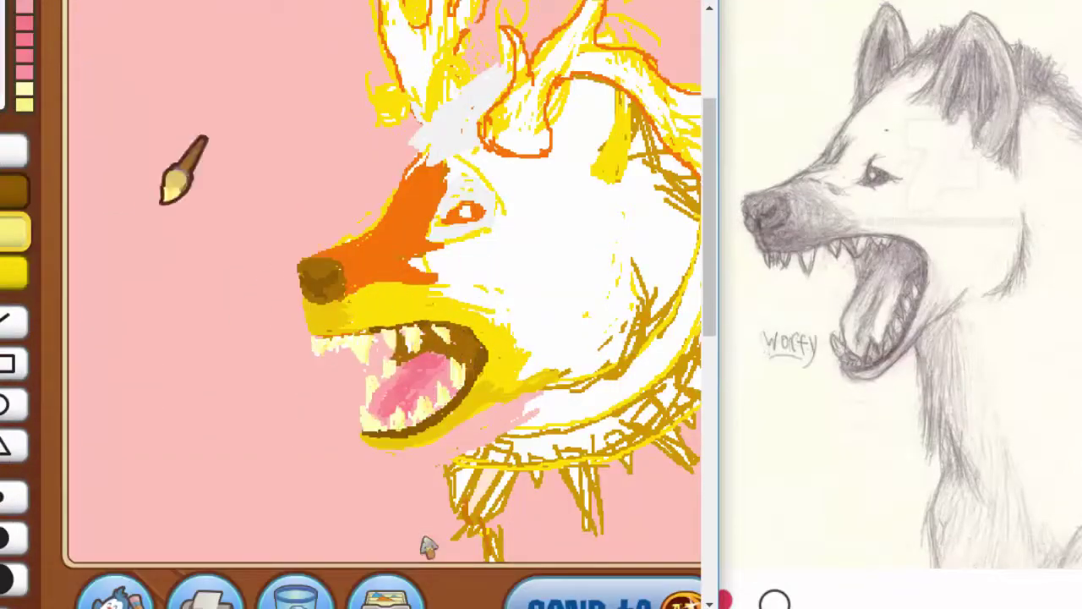
- Shade the lower edge of the orange snout patch with red-orange
scroll(163, 202, up, 1)
click(2, 169)
scroll(428, 546, up, 1)
scroll(428, 546, down, 1)
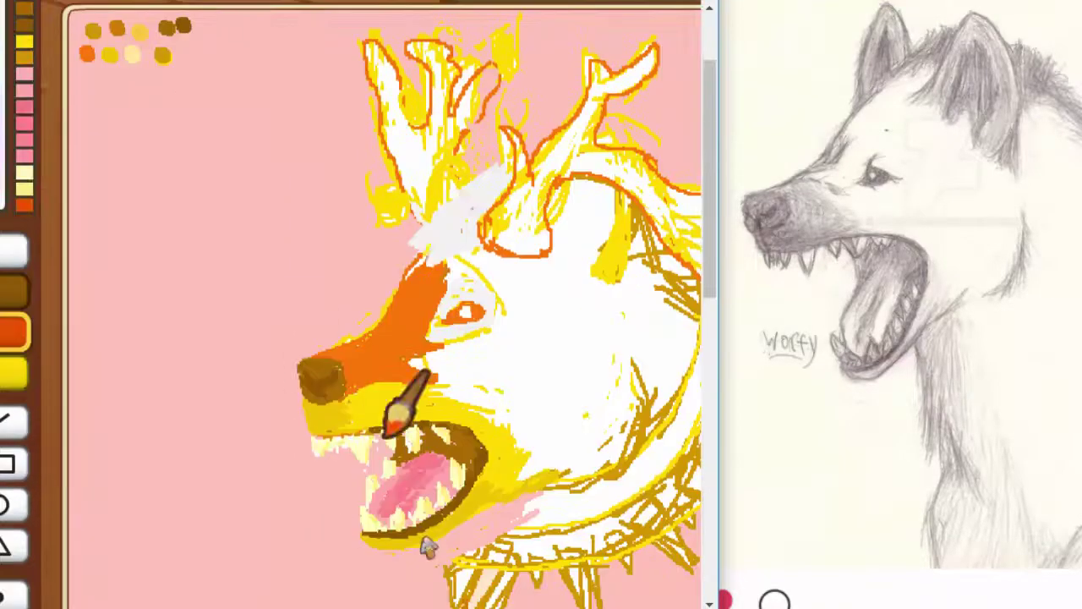
scroll(429, 546, down, 1)
- Paint the ear behind the near antler in yellow with darker yellow fur strokes
click(12, 272)
drag(624, 101, 627, 184)
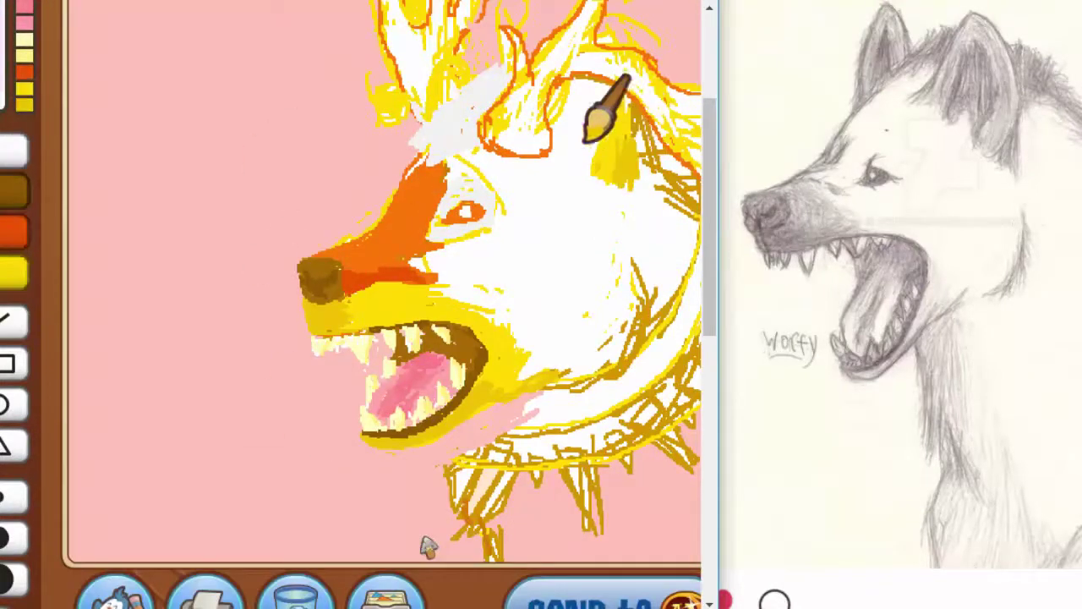
mouse_move(587, 137)
mouse_down()
mouse_move(574, 116)
mouse_move(585, 88)
mouse_move(597, 137)
mouse_up()
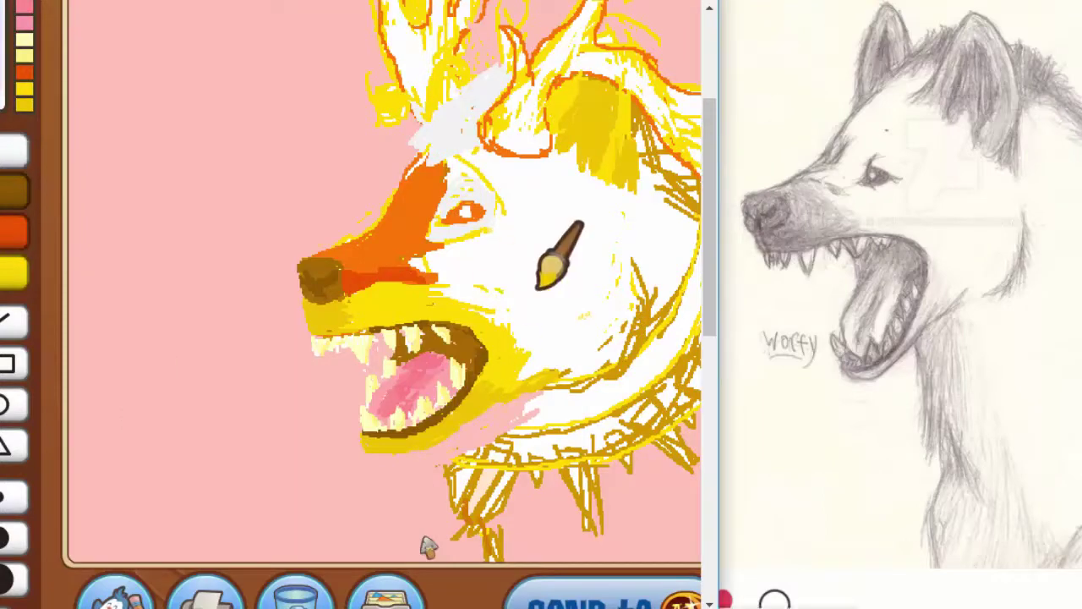
- Shade the white forehead tuft with light grey and add red-orange strokes along the snout patch
scroll(545, 286, up, 2)
scroll(435, 358, down, 2)
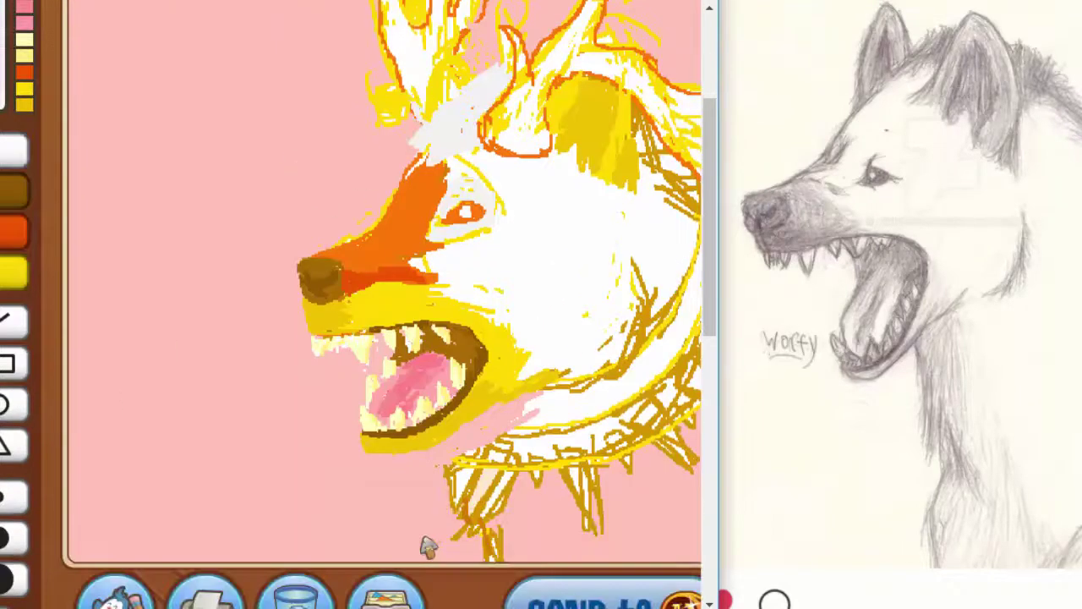
scroll(428, 547, up, 1)
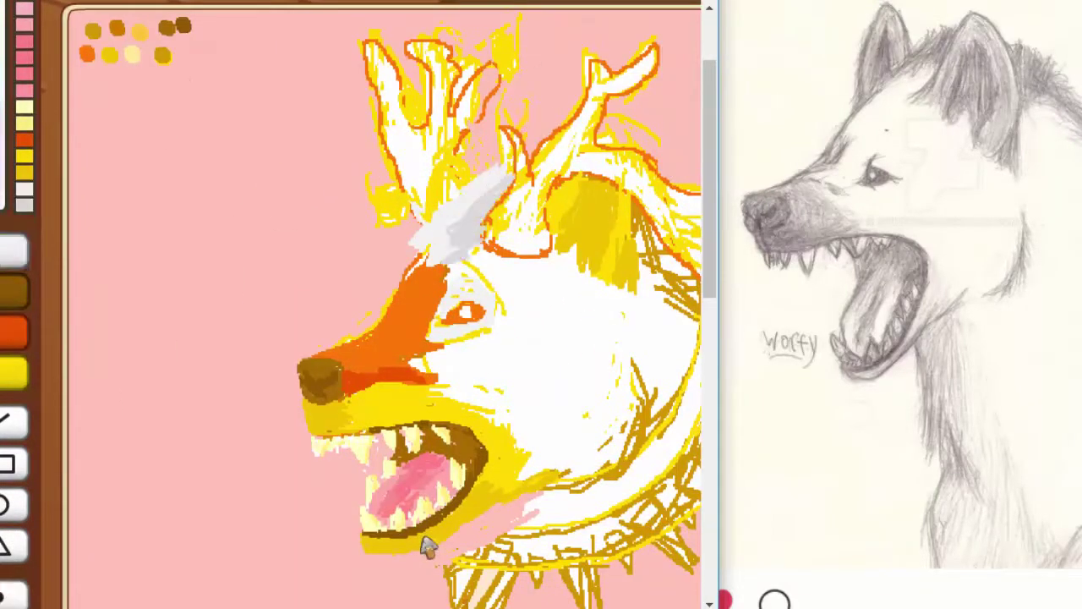
scroll(428, 547, down, 1)
scroll(427, 547, down, 2)
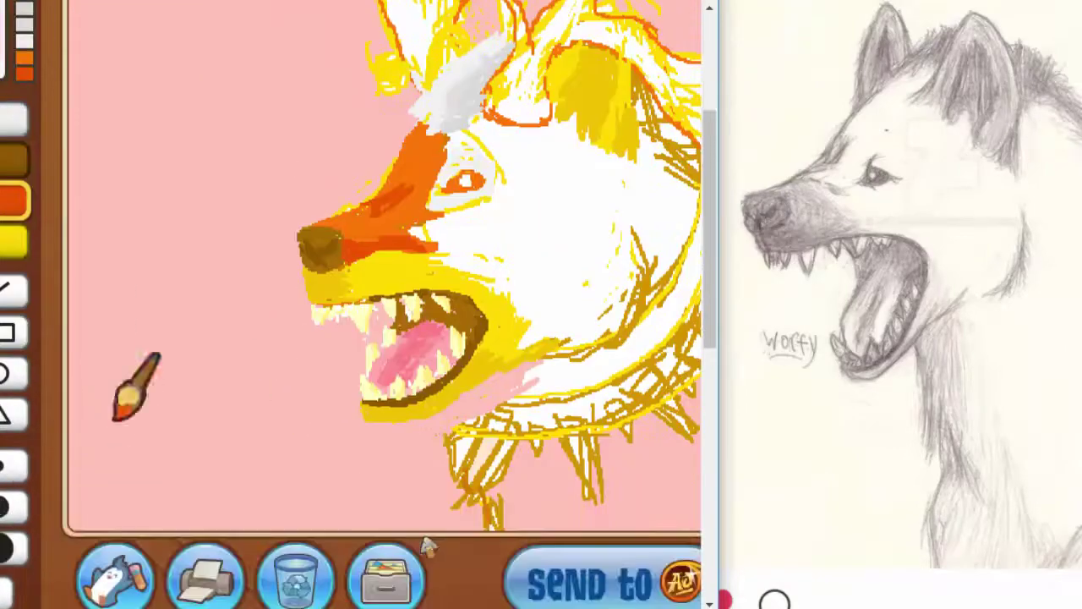
- Cover the face and cheek with yellow around the white eye patch and shade the jawline and rear cheek darker yellow
scroll(427, 547, up, 2)
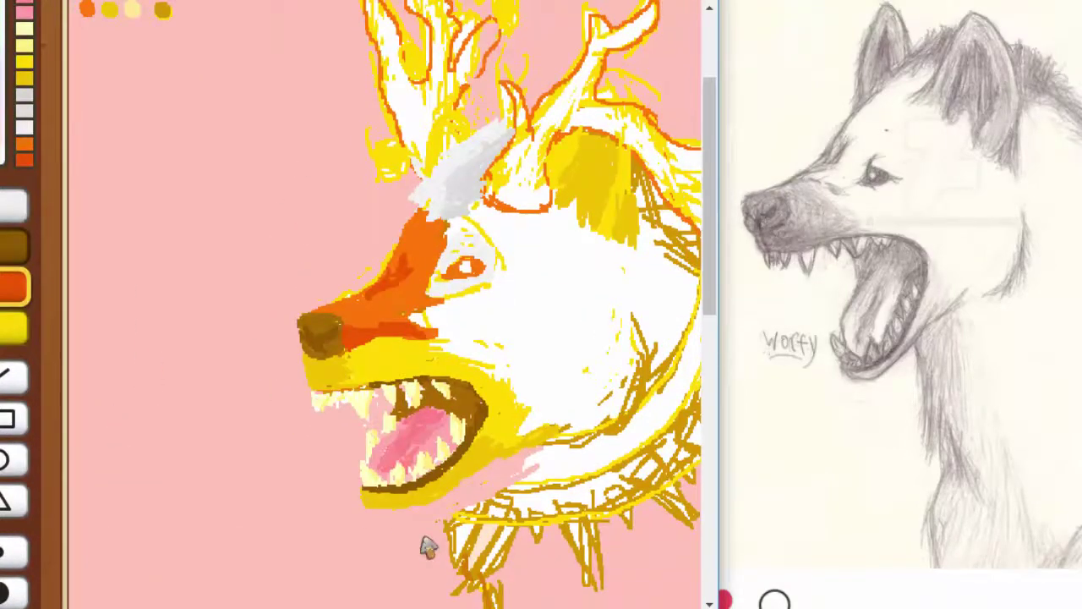
click(14, 328)
scroll(195, 287, down, 1)
drag(616, 362, 430, 283)
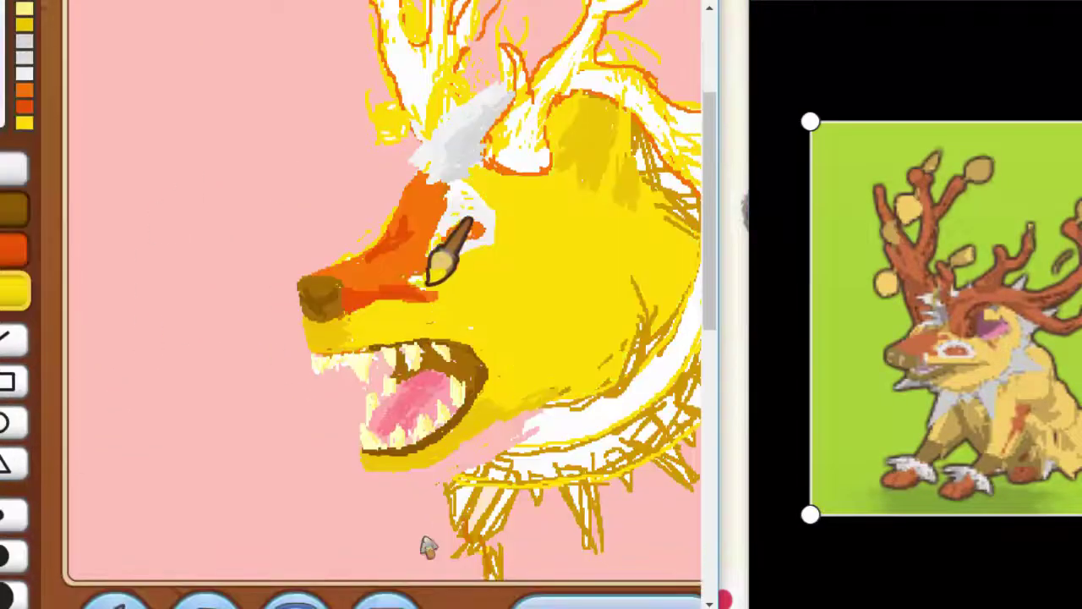
click(24, 23)
mouse_move(642, 355)
mouse_down()
mouse_move(636, 294)
mouse_move(541, 411)
mouse_move(506, 421)
mouse_up()
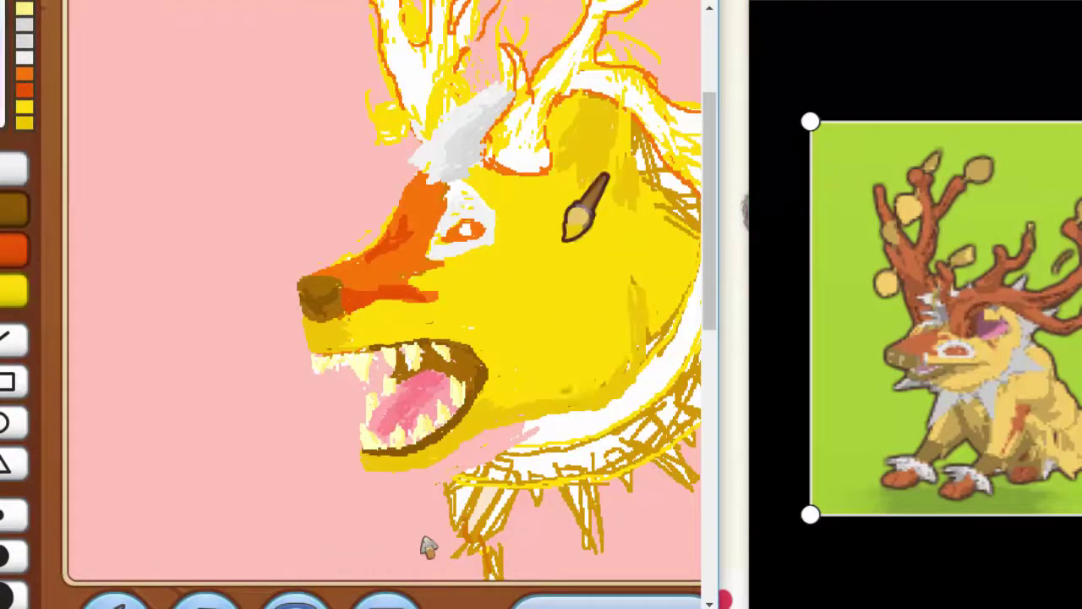
- Rework the forehead tuft in grey and paint the antler branches orange
scroll(427, 547, up, 2)
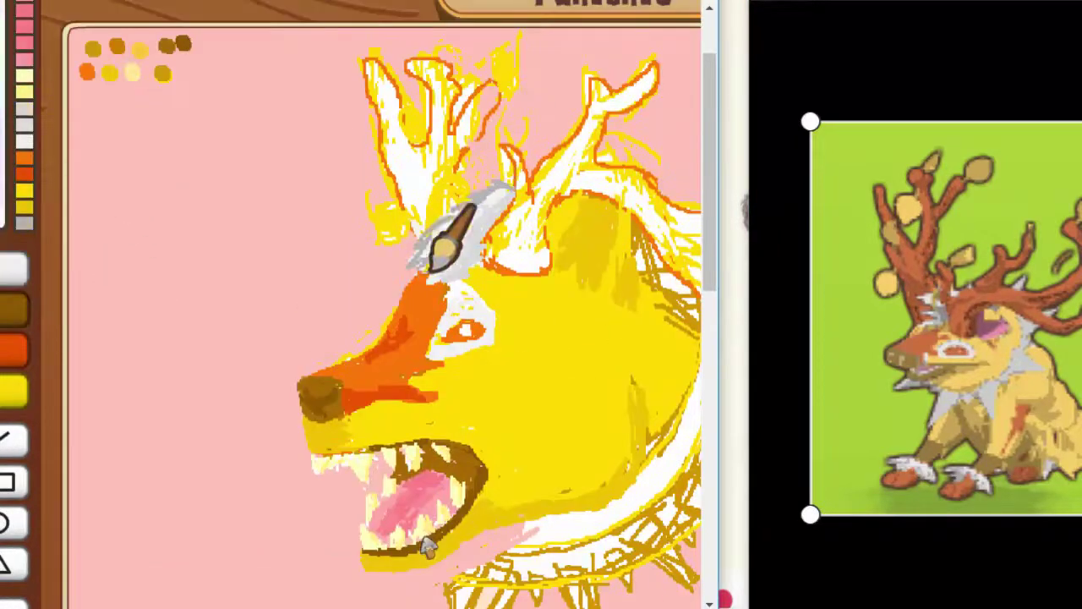
scroll(427, 547, down, 2)
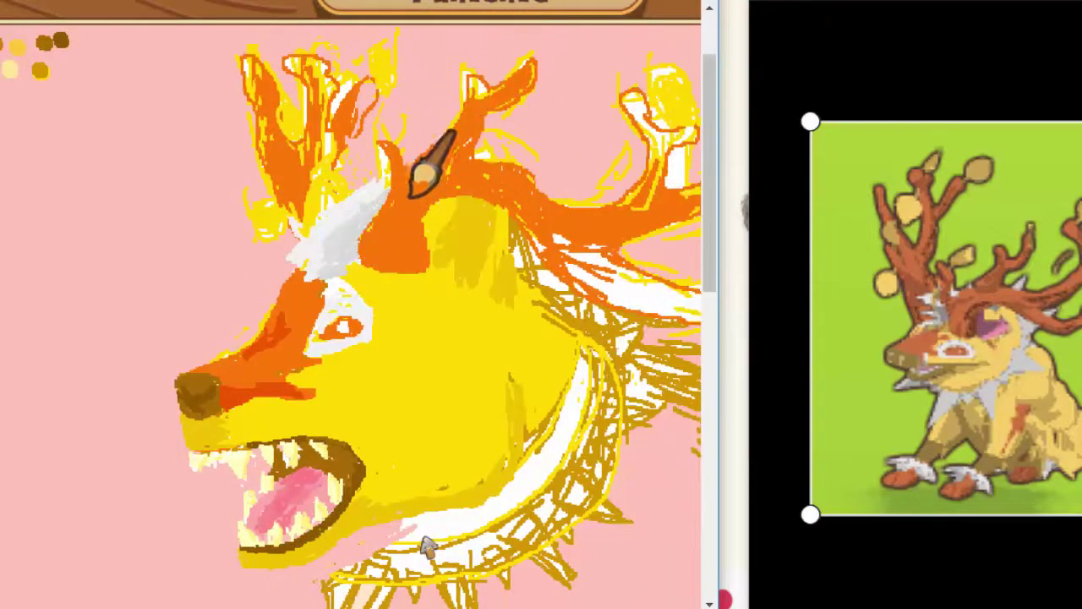
scroll(412, 196, up, 2)
scroll(411, 196, left, 2)
scroll(401, 182, down, 1)
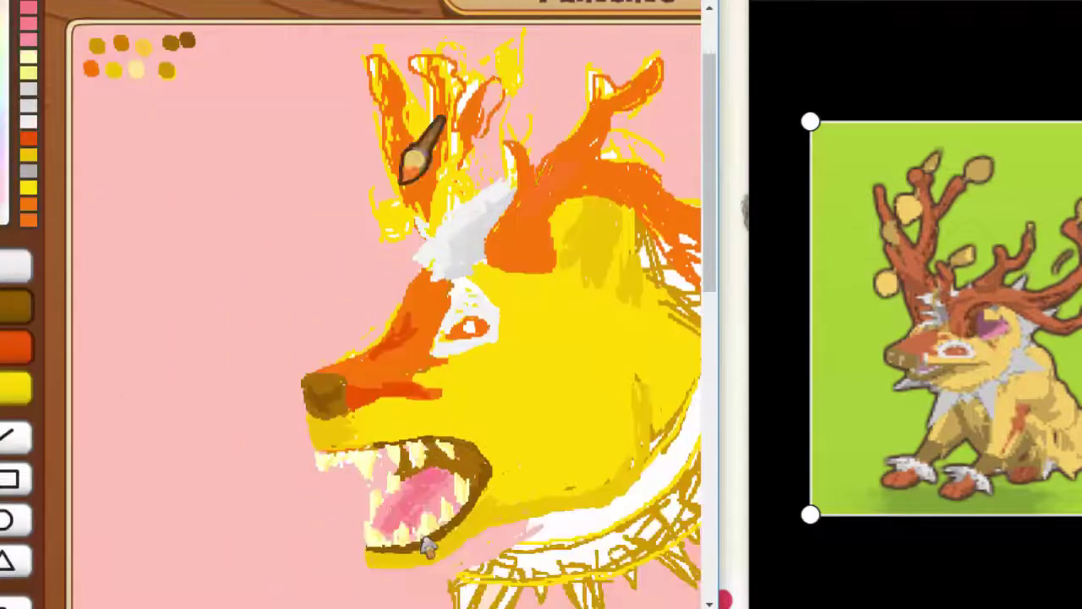
- Fill the near antler's main beam and rear branches with solid orange and paint the leaf on its upper branch yellow
click(538, 170)
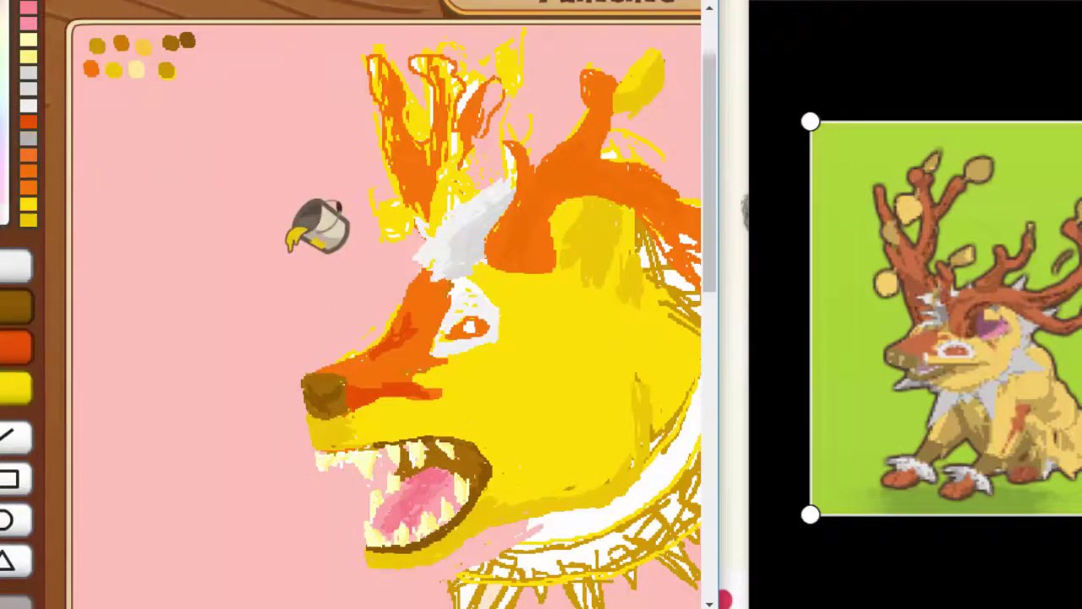
scroll(397, 114, right, 3)
drag(415, 273, 575, 300)
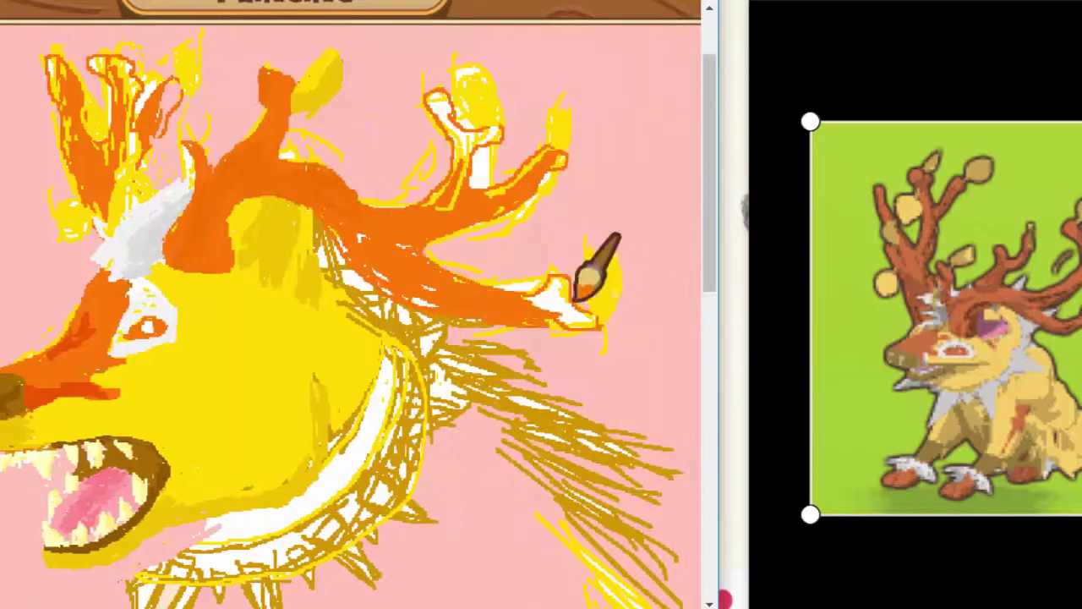
drag(205, 607, 234, 607)
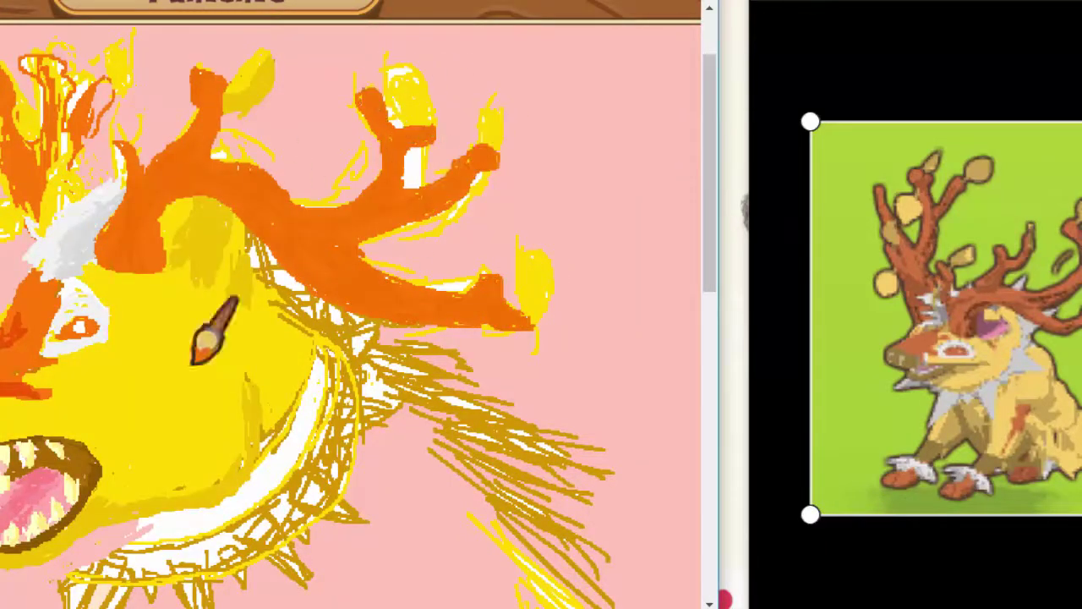
- Add bright red-orange streaks over the orange snout patch from the nose up to the brow
scroll(195, 362, left, 4)
scroll(183, 386, up, 1)
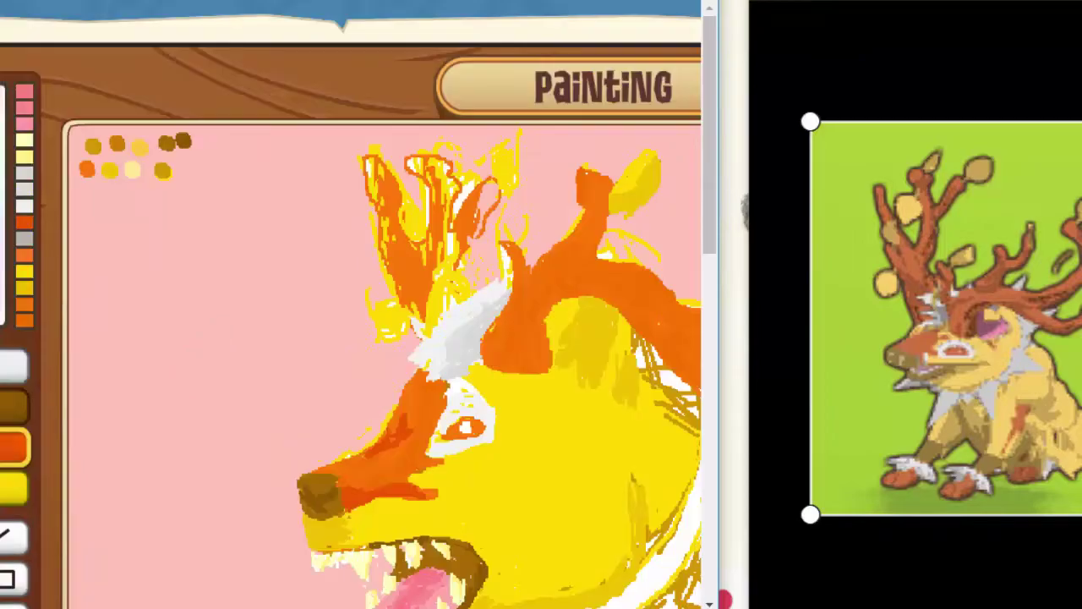
drag(90, 389, 535, 447)
scroll(339, 338, down, 3)
click(113, 525)
scroll(338, 338, up, 3)
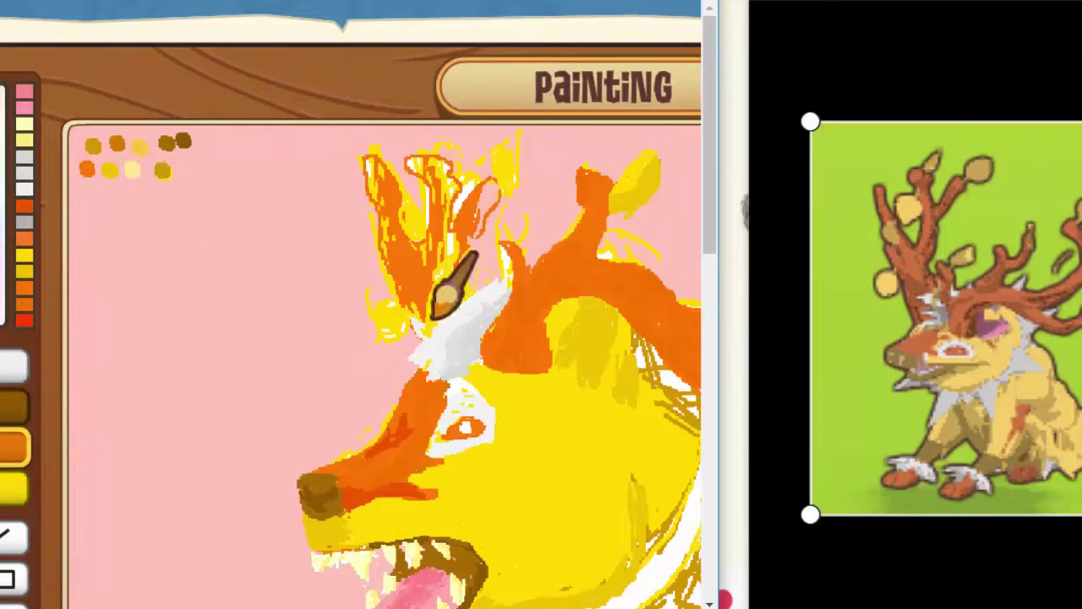
scroll(195, 376, down, 2)
drag(399, 246, 352, 269)
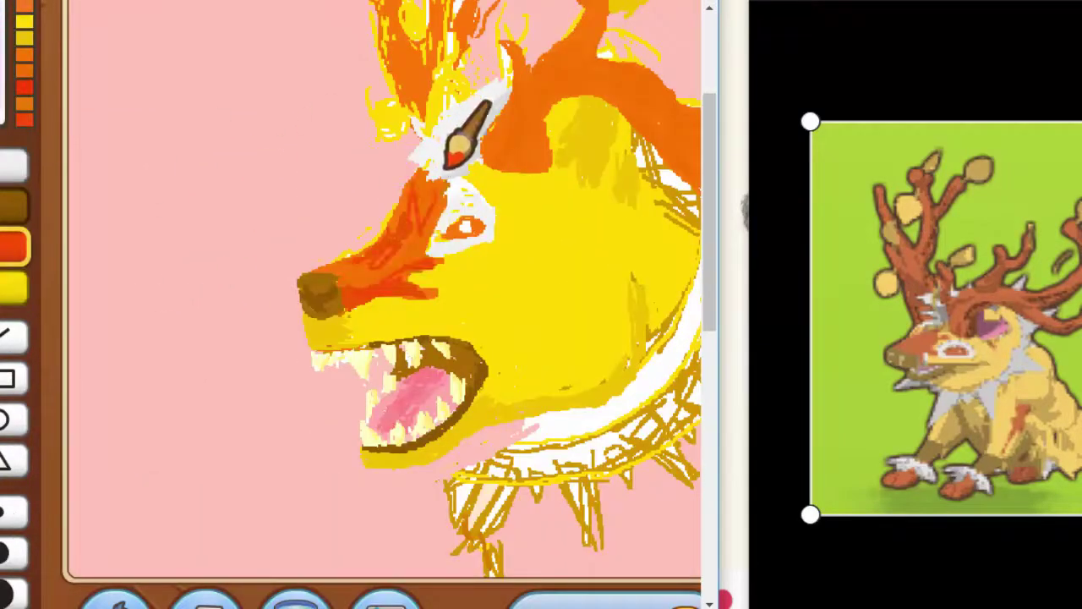
- Shade the near antler with darker orange strokes along its curved beam and rear branches
scroll(316, 193, right, 2)
scroll(316, 193, up, 1)
scroll(36, 457, left, 2)
scroll(36, 456, up, 1)
scroll(366, 329, down, 1)
drag(308, 324, 366, 329)
scroll(372, 326, down, 2)
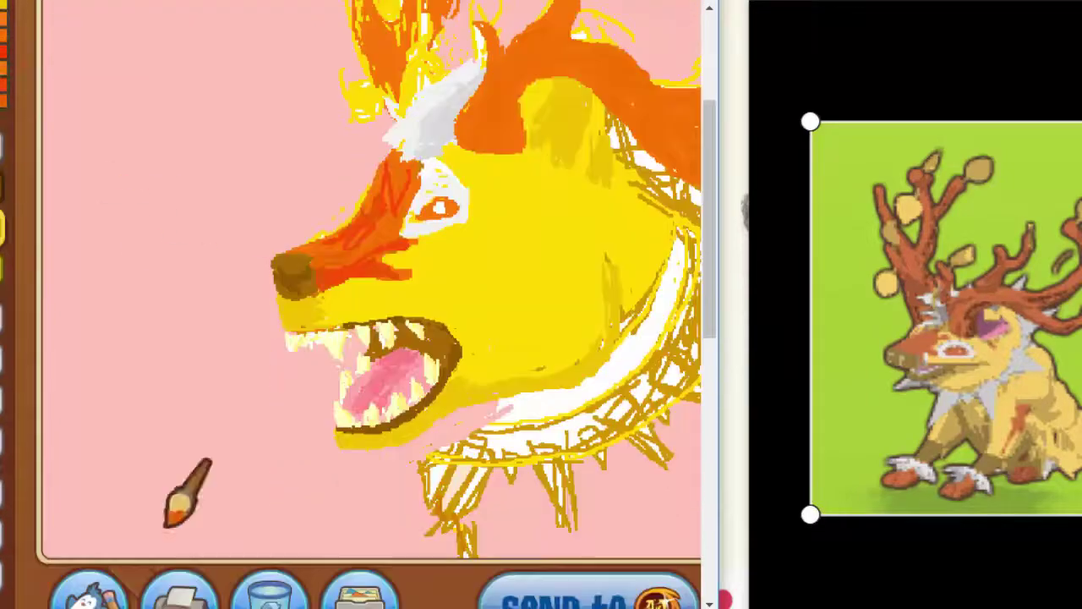
scroll(178, 516, up, 2)
scroll(634, 190, right, 3)
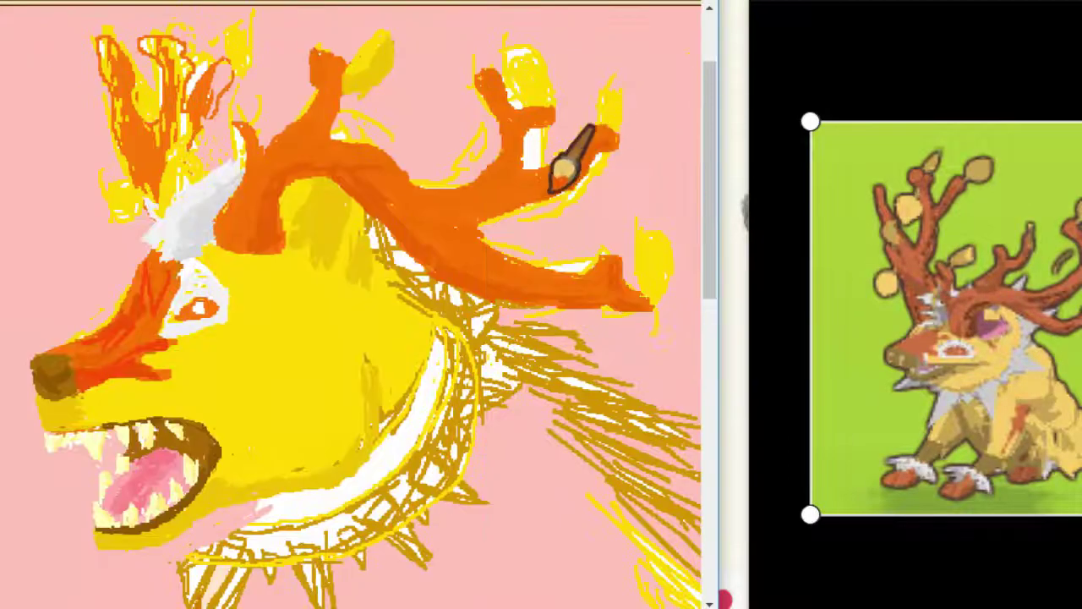
scroll(507, 96, left, 3)
- Cover the far antler's sketched branches with solid orange and paint the leaf at its base in two yellows
mouse_move(417, 38)
mouse_down()
mouse_move(442, 68)
mouse_move(423, 123)
mouse_up()
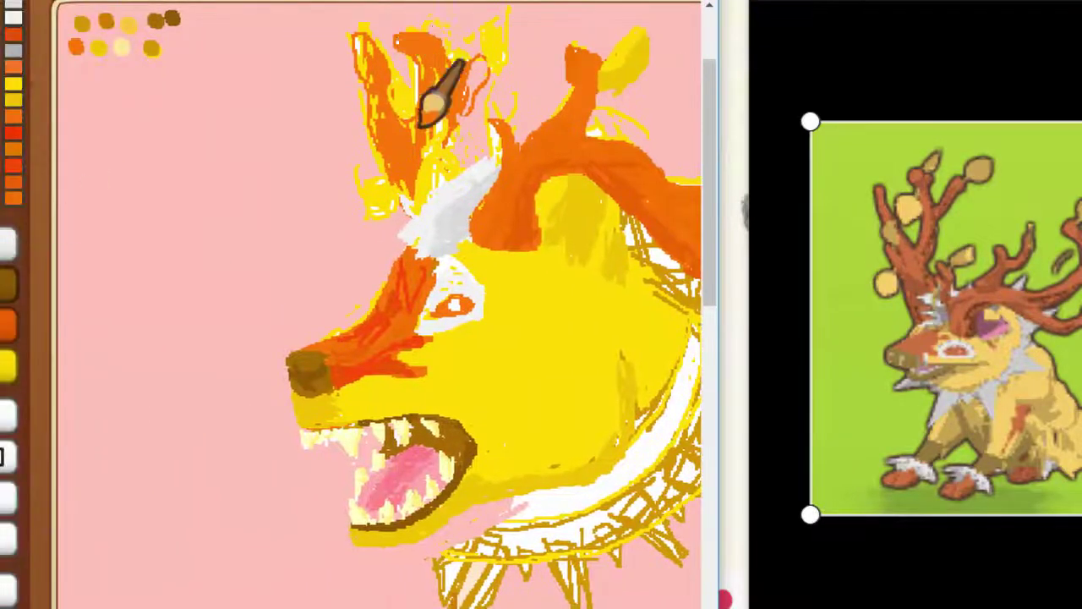
drag(368, 40, 367, 116)
drag(415, 183, 436, 162)
scroll(420, 191, down, 1)
scroll(407, 180, up, 1)
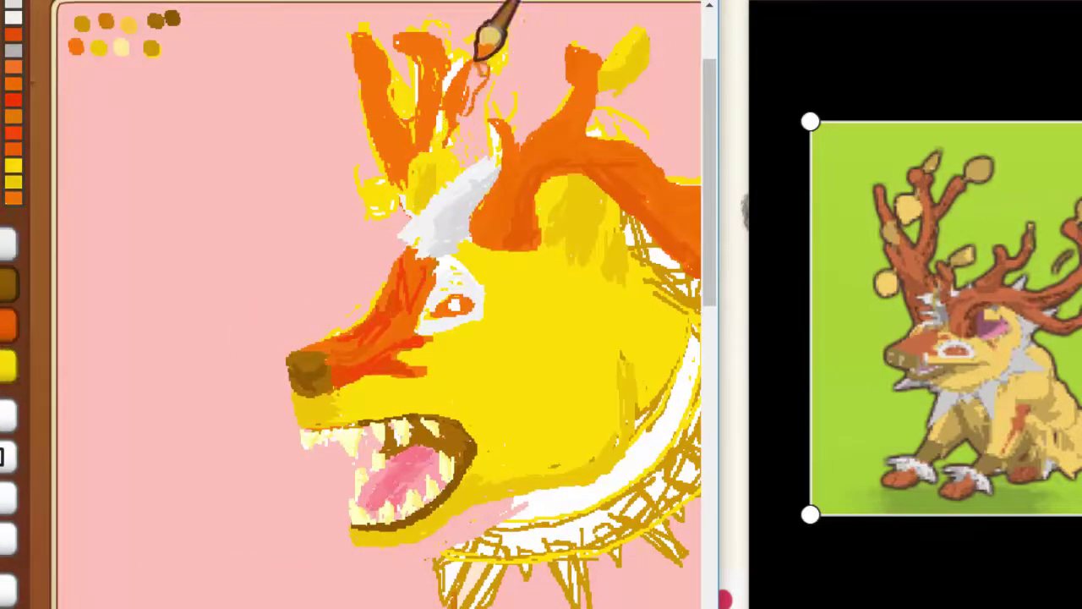
mouse_move(475, 61)
mouse_down()
mouse_move(400, 190)
mouse_move(472, 78)
mouse_up()
drag(431, 127, 478, 67)
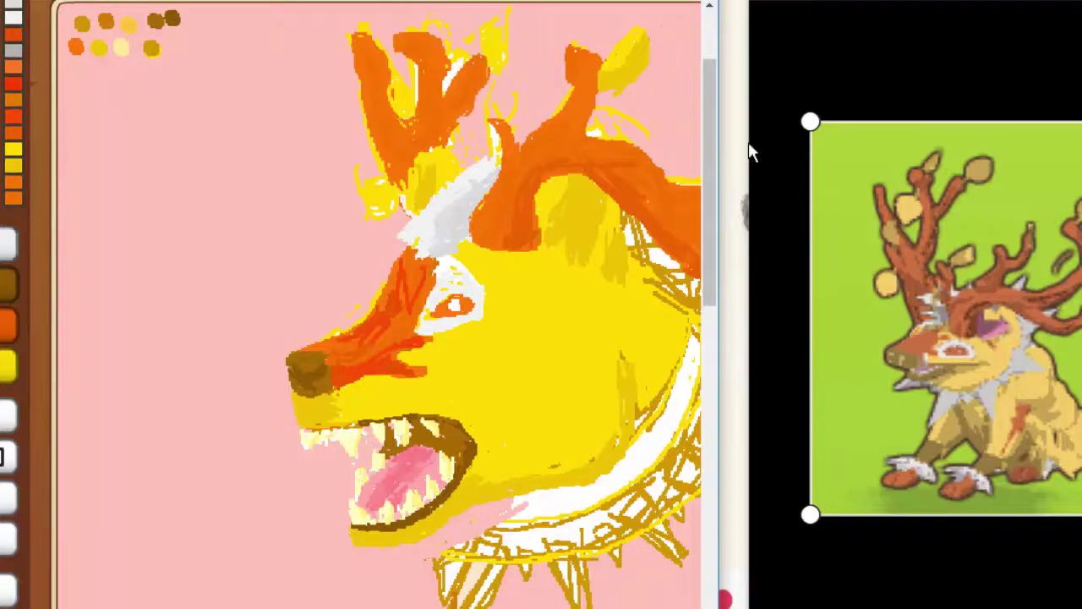
mouse_move(396, 133)
mouse_down()
mouse_move(391, 85)
mouse_move(409, 110)
mouse_move(400, 80)
mouse_up()
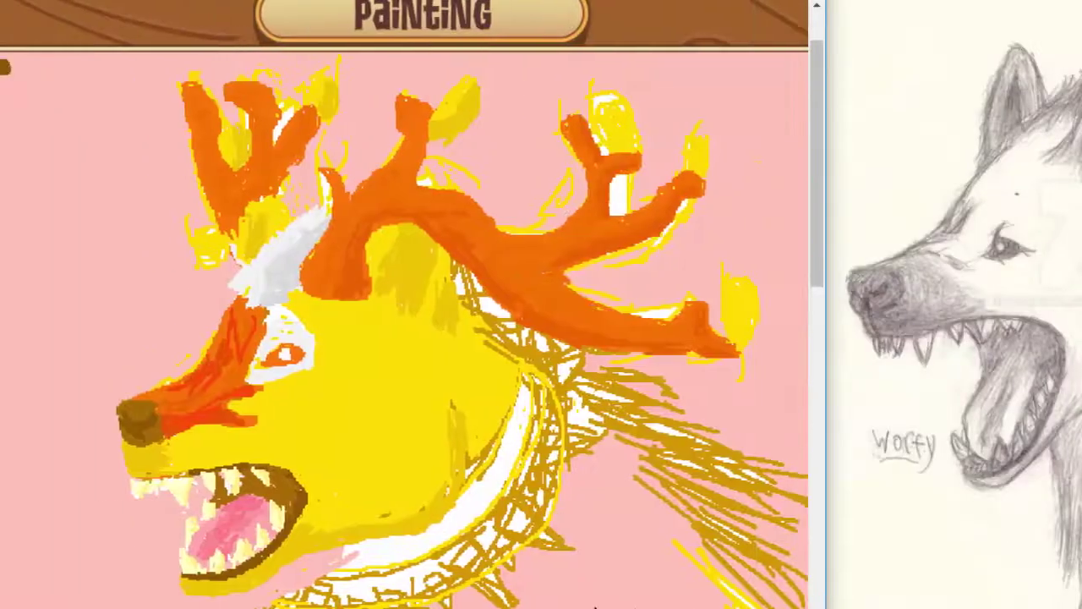
- Paint the small leaves beside the far antler's rear branch yellow with darker yellow shading
drag(595, 607, 474, 607)
drag(502, 164, 502, 126)
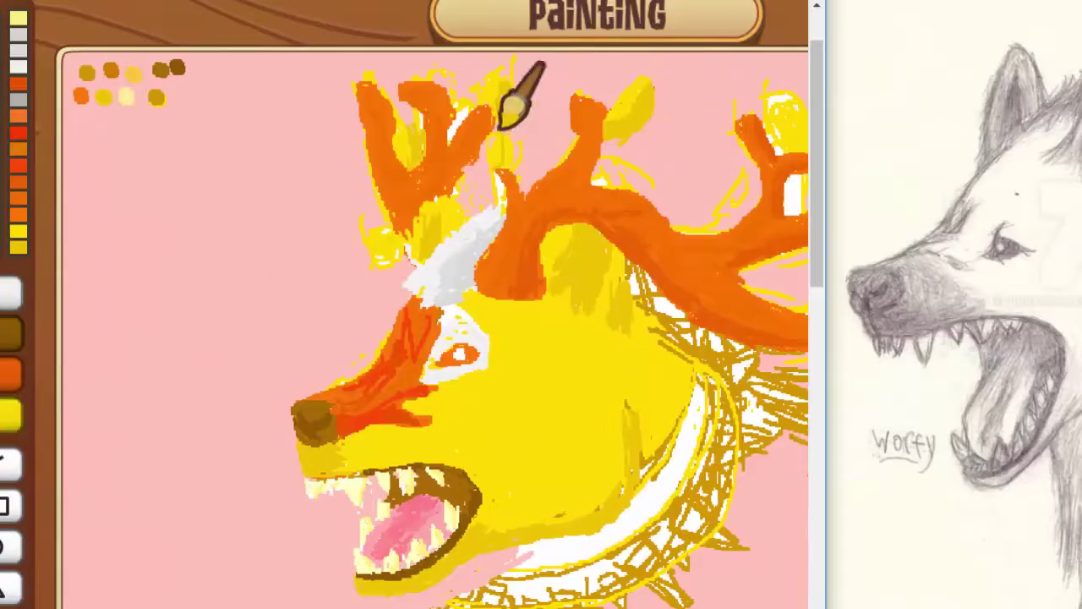
scroll(502, 126, down, 1)
scroll(297, 272, up, 1)
scroll(228, 270, down, 1)
click(322, 309)
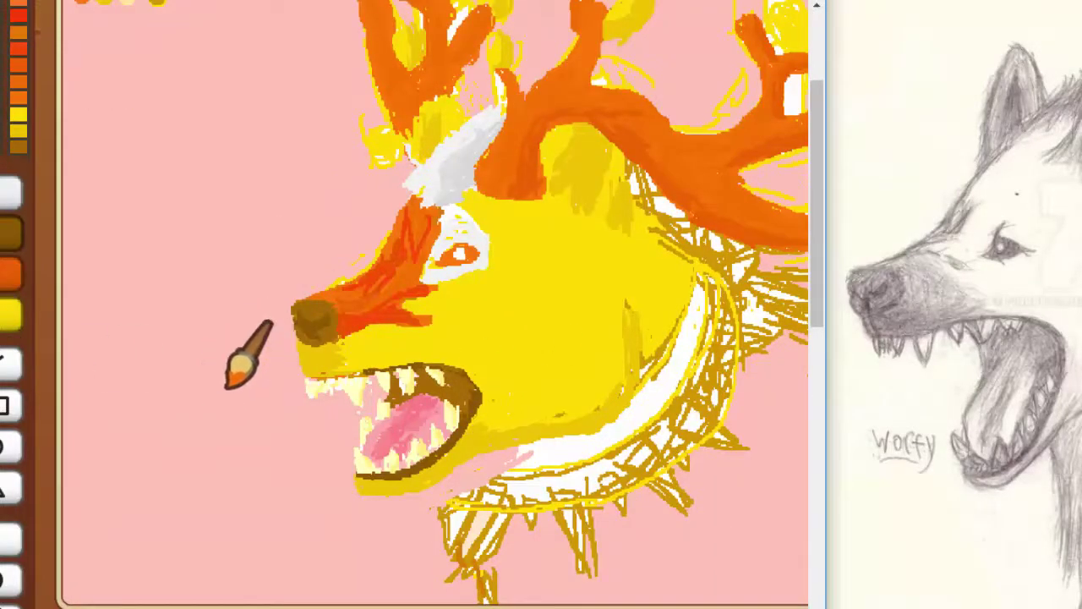
- Cover the white band behind the jaw with yellow and extend the darker yellow shading along the rear cheek
click(10, 314)
drag(476, 217, 454, 209)
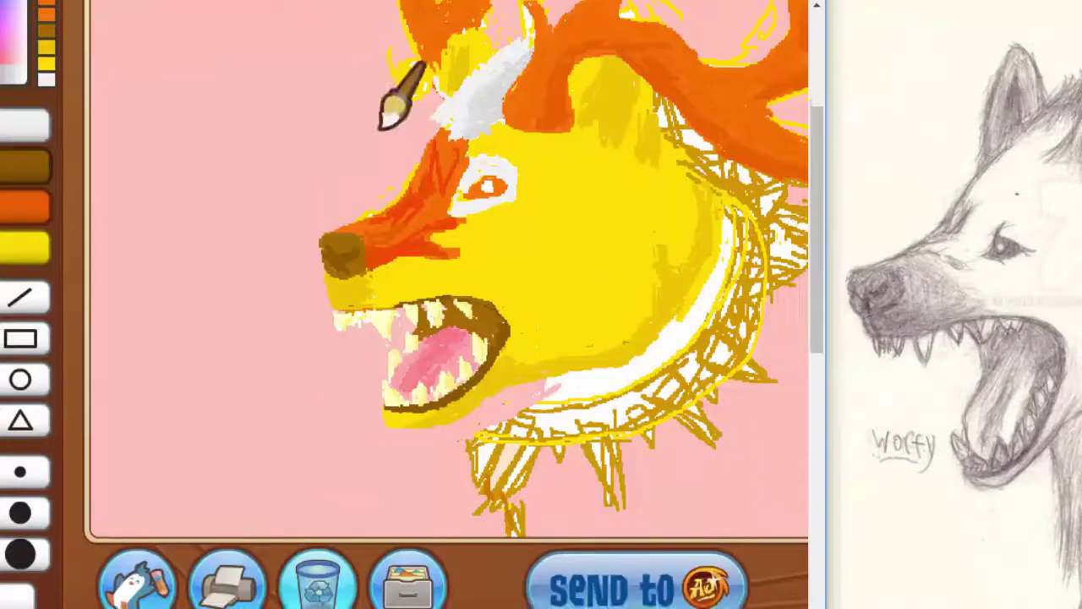
click(630, 375)
mouse_move(518, 412)
mouse_down()
mouse_move(538, 411)
mouse_move(530, 391)
mouse_up()
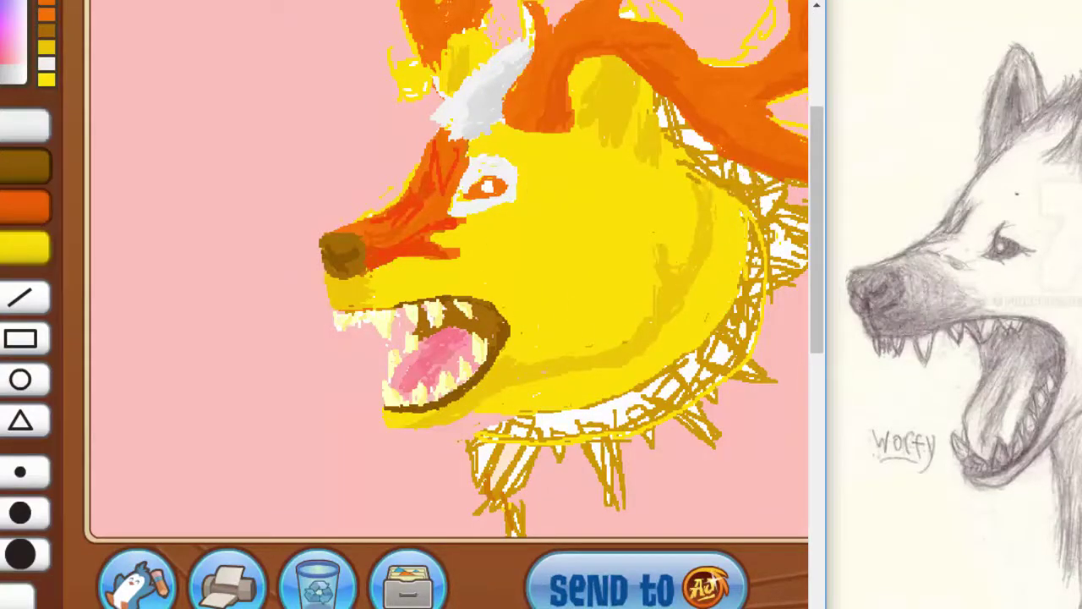
drag(596, 439, 432, 426)
- Paint over the collar sketch with a curved darker yellow shadow band below the jaw
click(1, 420)
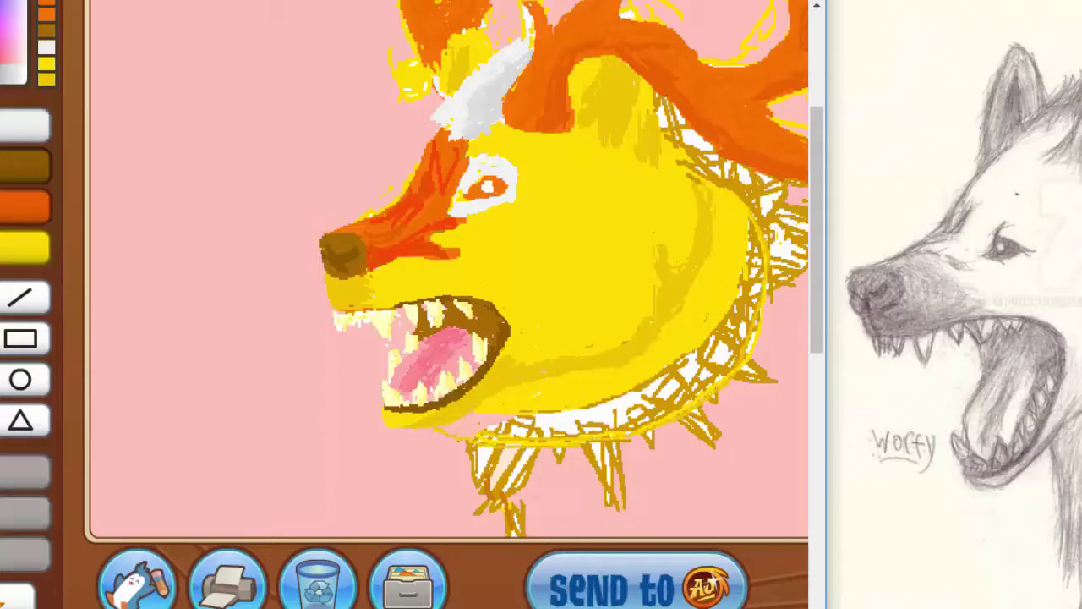
click(473, 425)
click(0, 298)
mouse_move(759, 241)
mouse_down()
mouse_move(764, 271)
mouse_move(756, 204)
mouse_move(720, 343)
mouse_move(657, 411)
mouse_up()
mouse_move(719, 316)
mouse_down()
mouse_move(674, 396)
mouse_move(568, 424)
mouse_up()
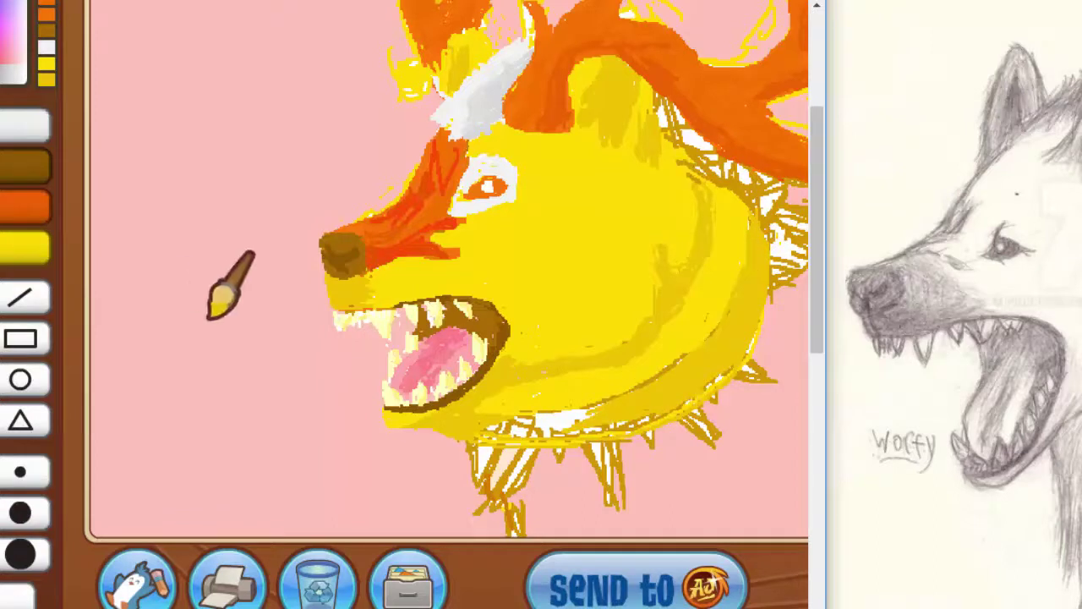
drag(663, 418, 525, 416)
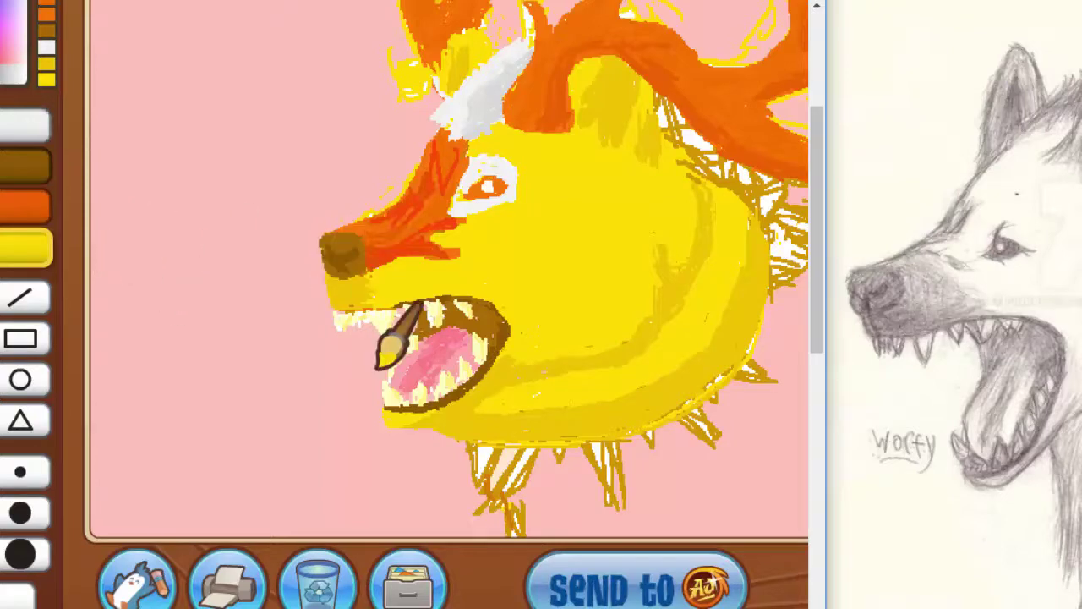
- Fill the background with deep pinkish red, cover the collar spikes and fur sketch, and block in the front of the neck yellow
scroll(404, 338, right, 3)
scroll(404, 338, left, 3)
scroll(158, 253, up, 2)
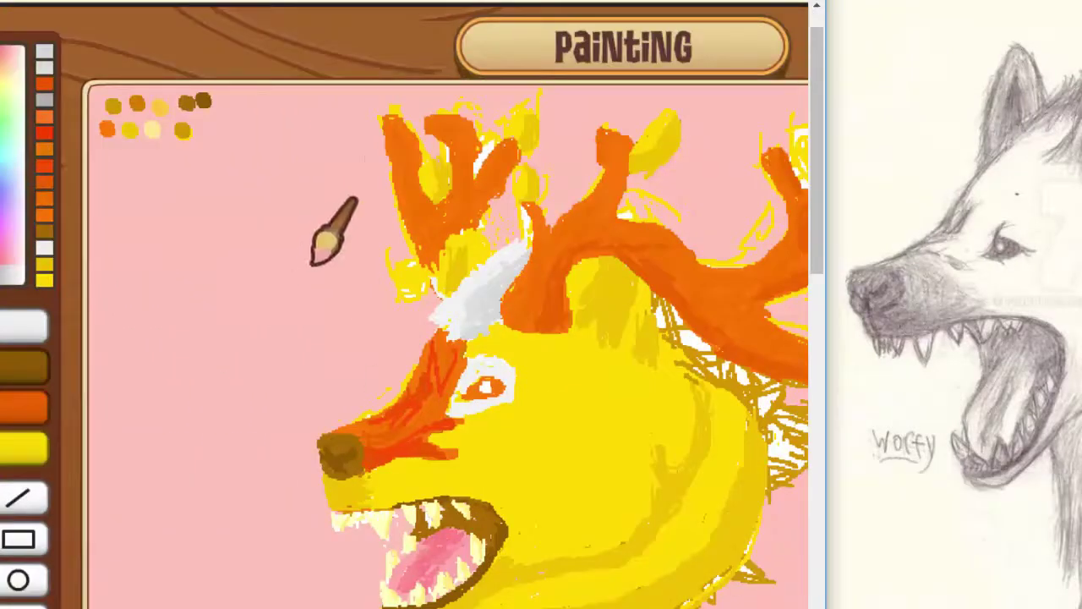
click(140, 292)
scroll(141, 388, down, 3)
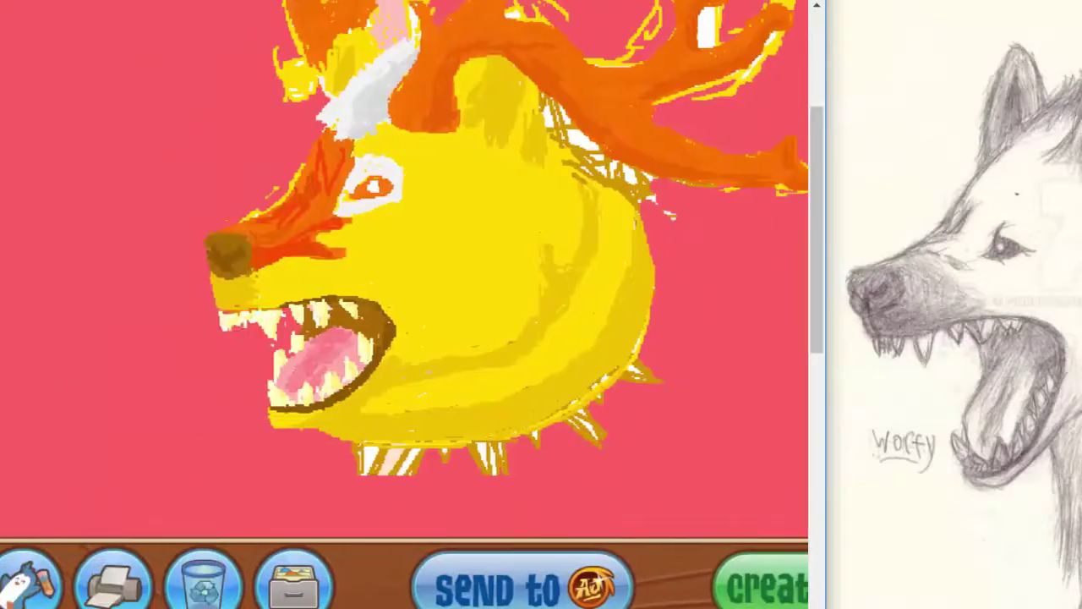
scroll(404, 304, left, 1)
mouse_move(477, 452)
mouse_down()
mouse_move(488, 523)
mouse_move(522, 532)
mouse_up()
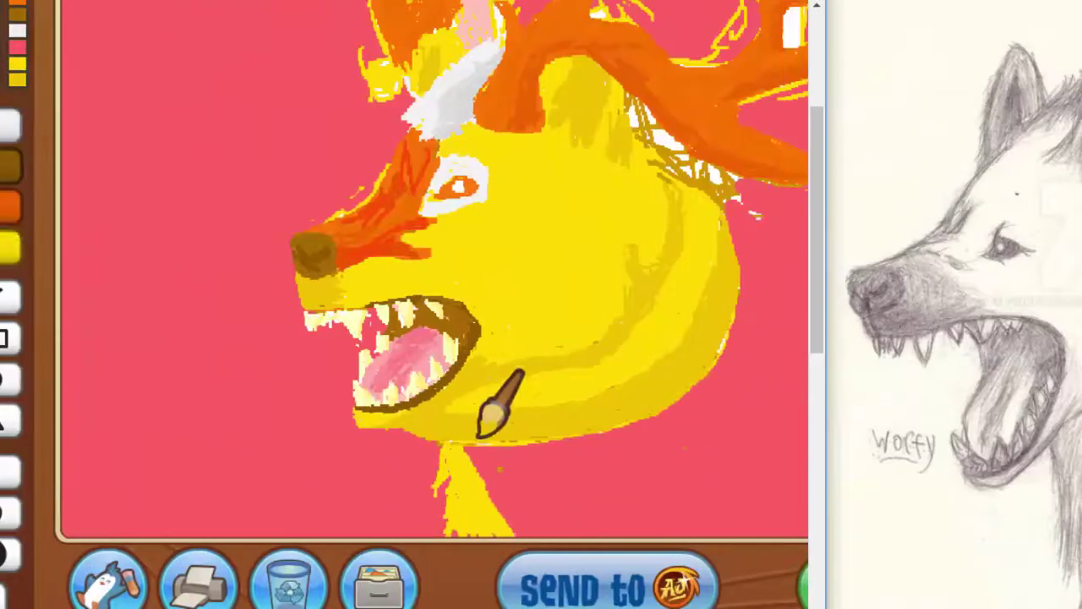
- Paint a jagged light grey mane down the back of the neck to the canvas's lower edge
scroll(404, 304, left, 1)
click(38, 124)
scroll(404, 304, right, 3)
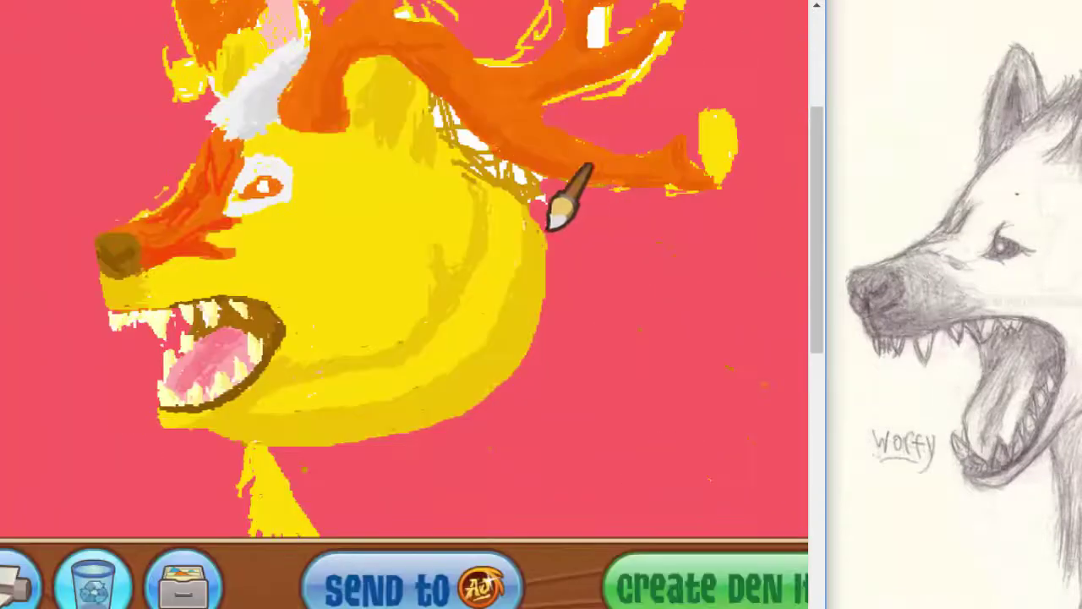
drag(548, 222, 772, 538)
mouse_move(534, 205)
mouse_down()
mouse_move(603, 247)
mouse_move(745, 509)
mouse_move(576, 252)
mouse_move(623, 277)
mouse_move(555, 196)
mouse_move(619, 296)
mouse_move(581, 270)
mouse_move(693, 390)
mouse_move(636, 281)
mouse_move(603, 302)
mouse_move(754, 531)
mouse_up()
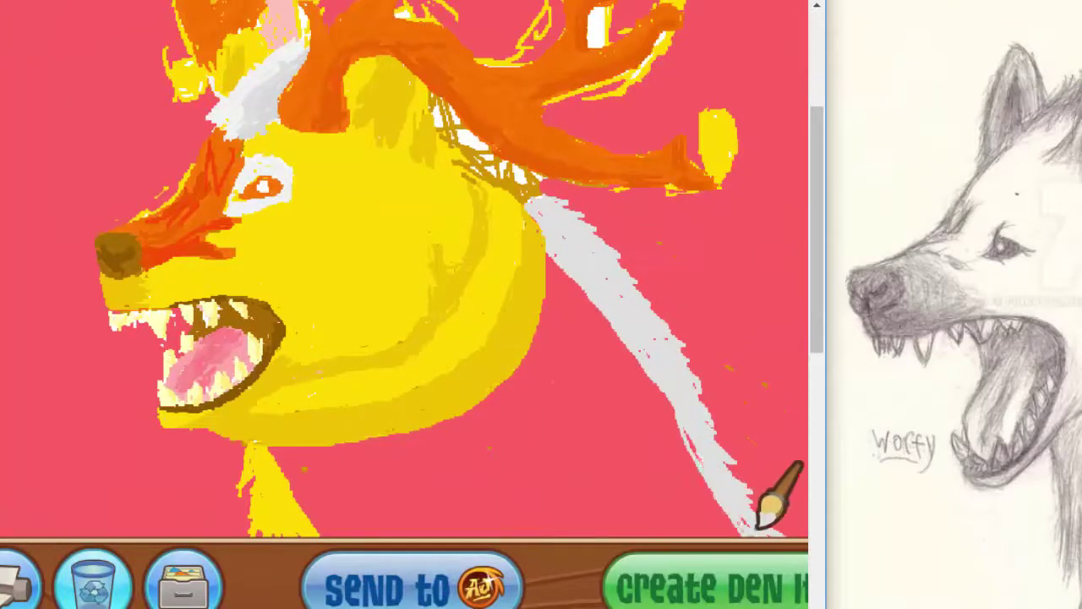
- Fill the neck and chest with yellow and extend the light grey mane up behind the ear
scroll(404, 305, left, 2)
click(672, 438)
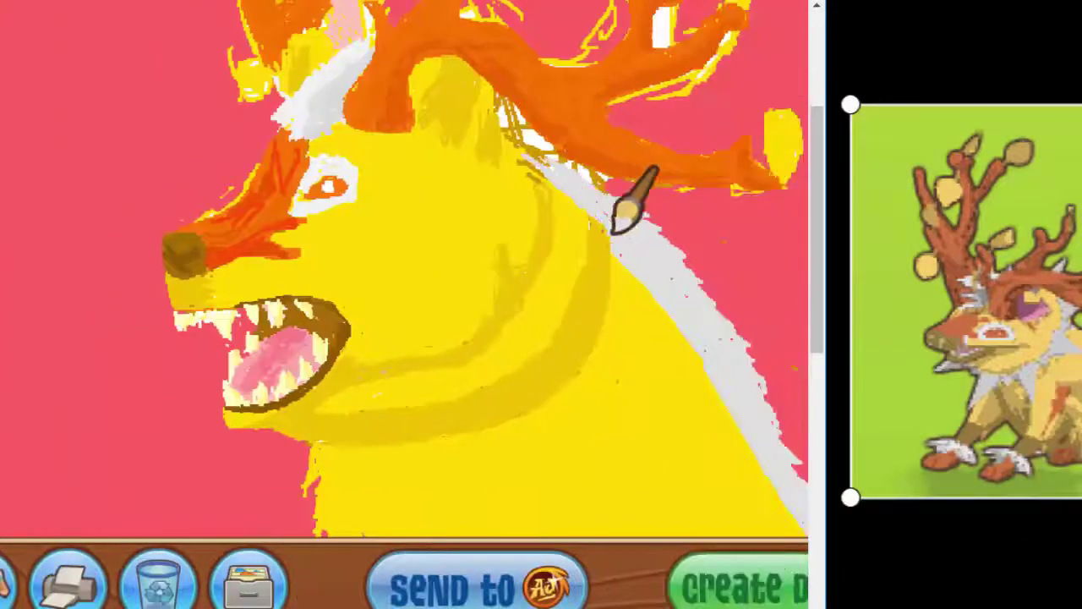
mouse_move(611, 222)
mouse_down()
mouse_move(594, 167)
mouse_move(514, 125)
mouse_move(559, 155)
mouse_move(501, 104)
mouse_up()
scroll(500, 103, left, 2)
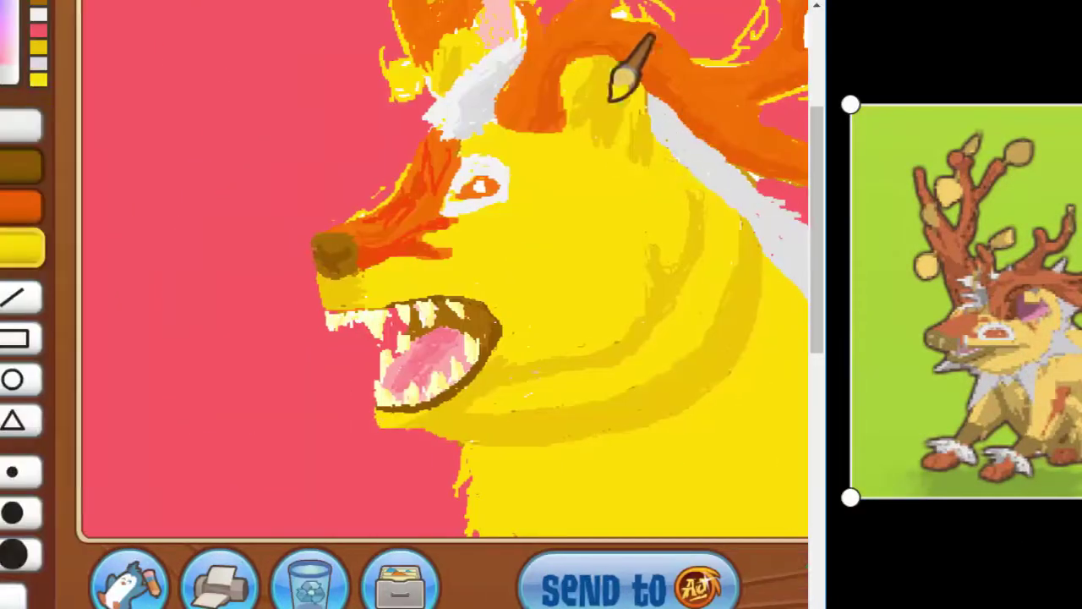
drag(817, 310, 787, 237)
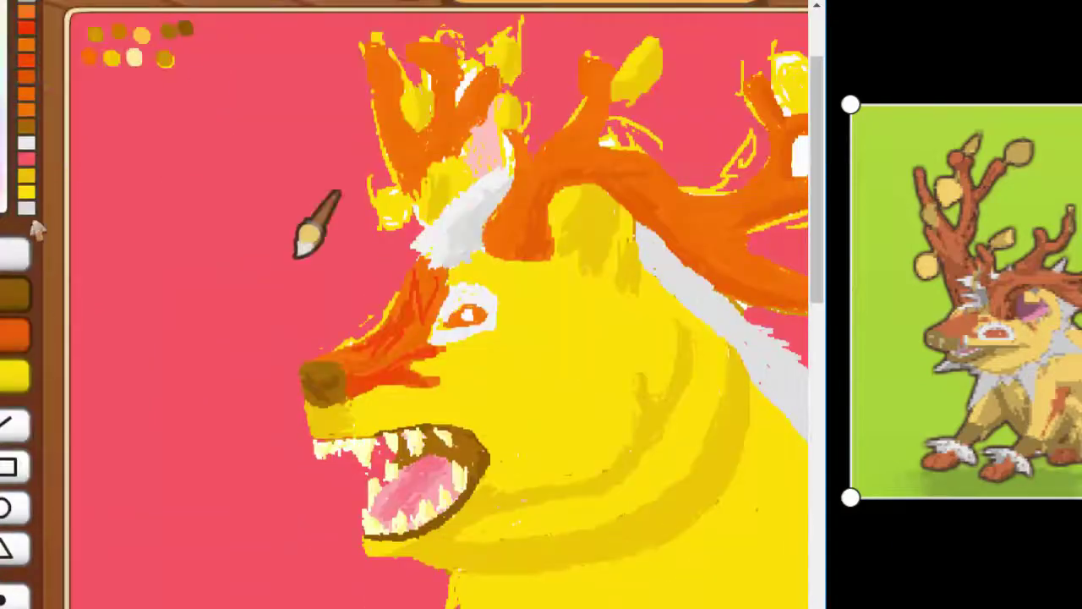
- Add a white highlight along the outer edge of the grey mane
scroll(440, 305, down, 1)
scroll(439, 304, right, 3)
mouse_move(445, 199)
mouse_down()
mouse_move(497, 234)
mouse_move(654, 505)
mouse_up()
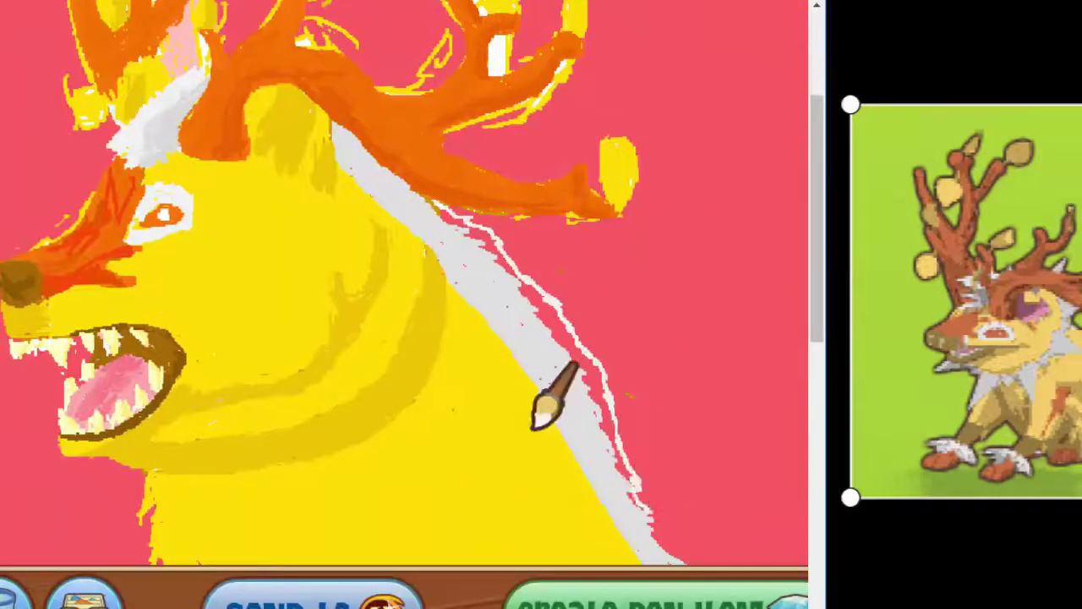
drag(536, 430, 630, 474)
- Draw a downward-pointing white spike below the jaw on the neck and shade it light grey
scroll(439, 304, left, 1)
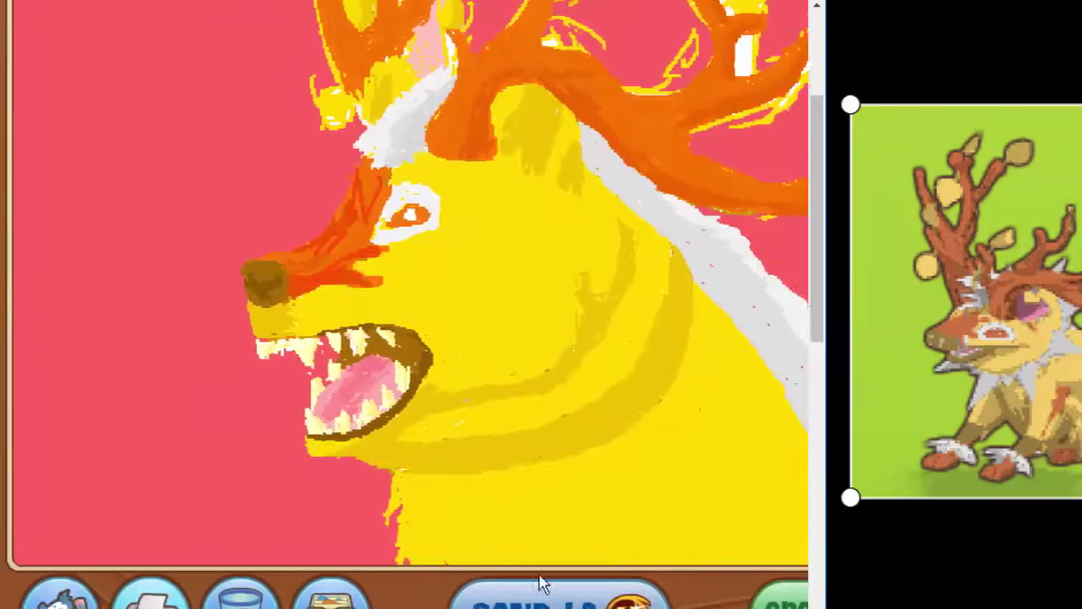
click(532, 470)
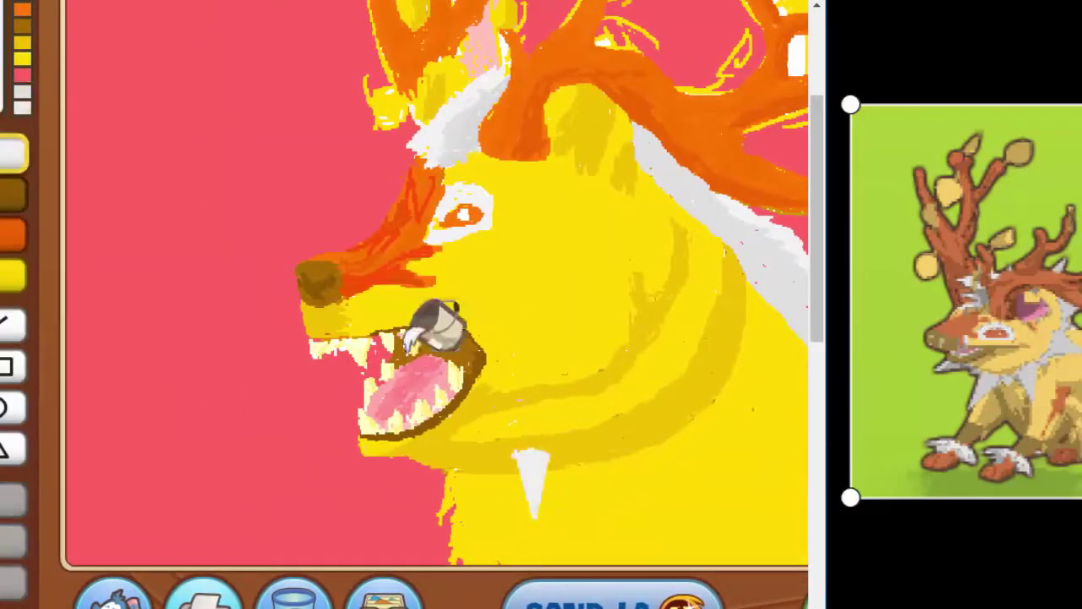
mouse_move(550, 454)
mouse_down()
mouse_move(504, 344)
mouse_move(355, 300)
mouse_move(541, 455)
mouse_up()
click(434, 476)
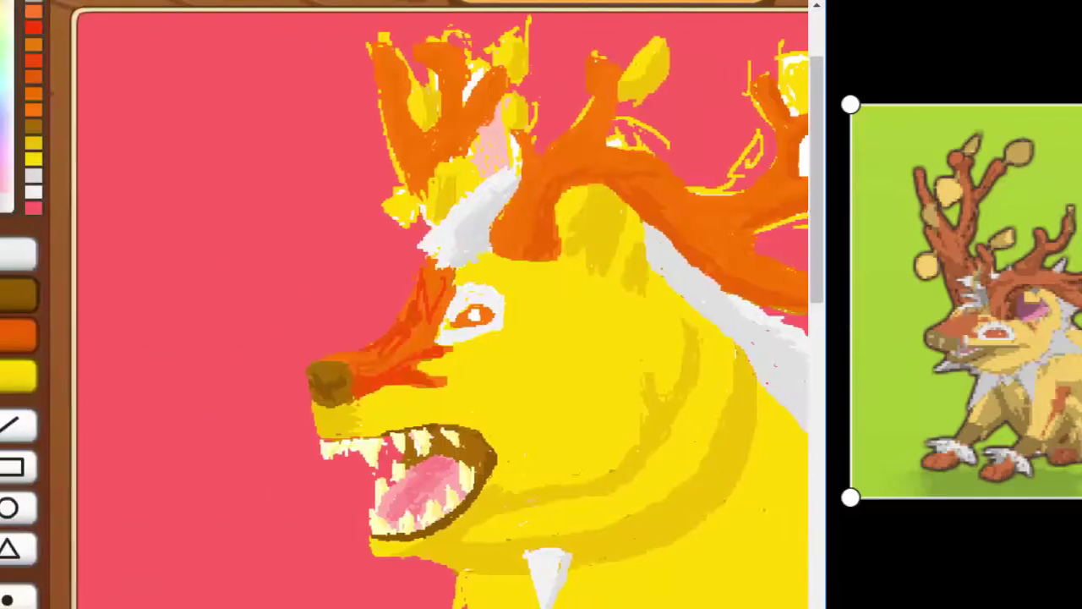
- Fill the background with near-black and paint over the stray outlines around the front and middle antler branches
click(205, 295)
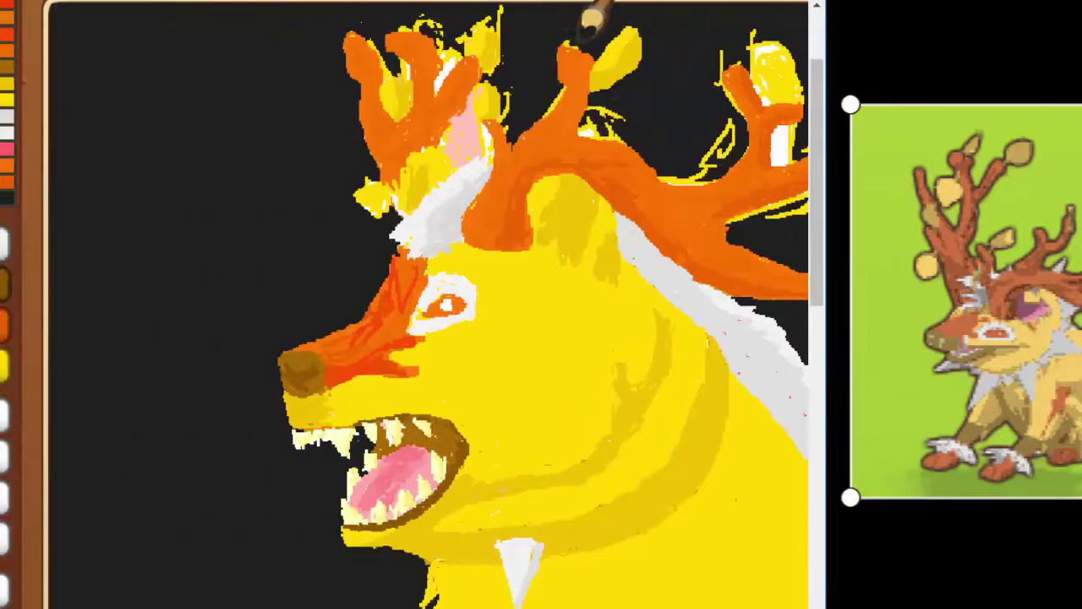
mouse_move(722, 106)
mouse_down()
mouse_move(700, 166)
mouse_move(687, 171)
mouse_move(620, 127)
mouse_up()
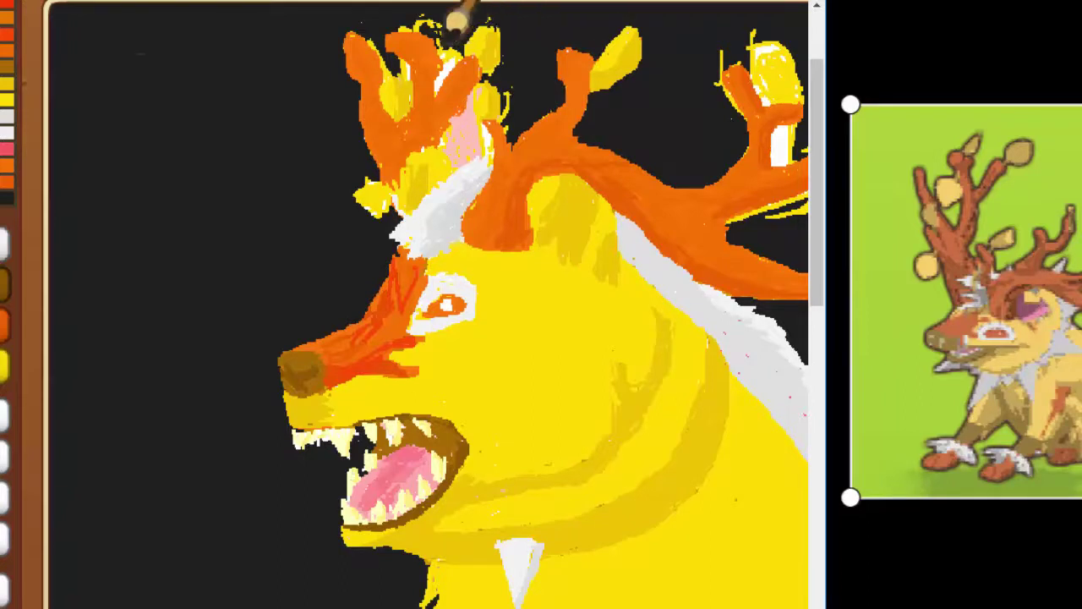
mouse_move(450, 33)
mouse_down()
mouse_move(501, 112)
mouse_move(432, 93)
mouse_up()
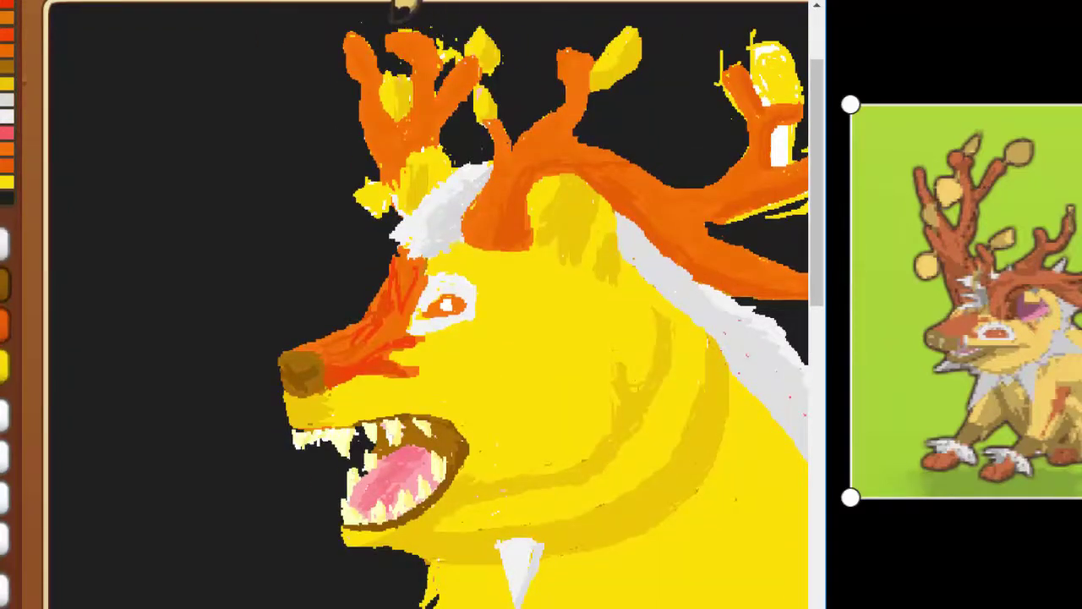
- Clean up the small leaf at the base of the front antler and fill it with yellow
click(367, 189)
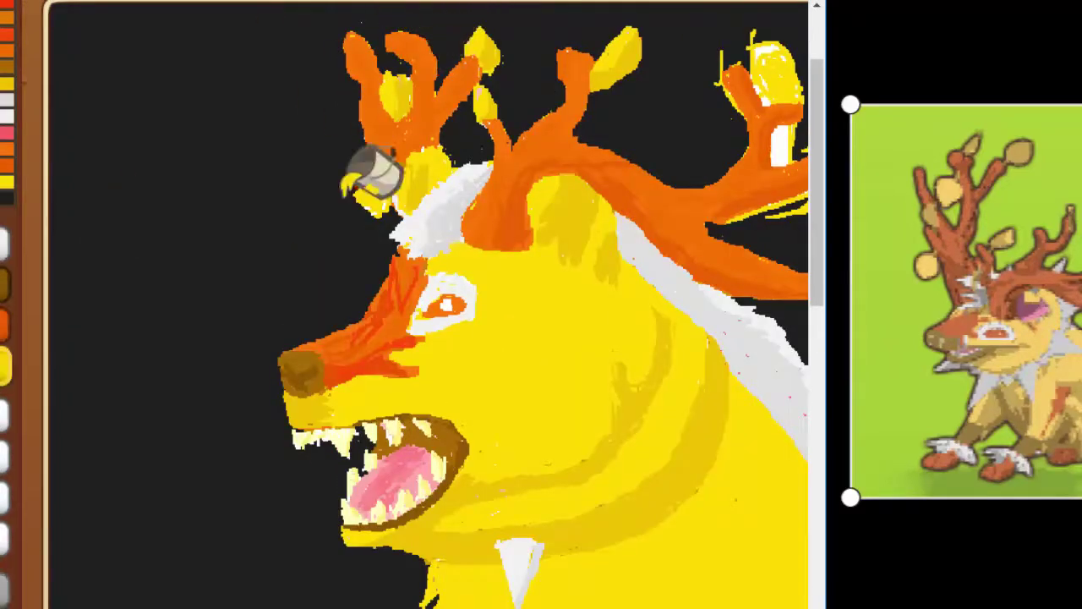
drag(361, 193, 378, 186)
click(7, 83)
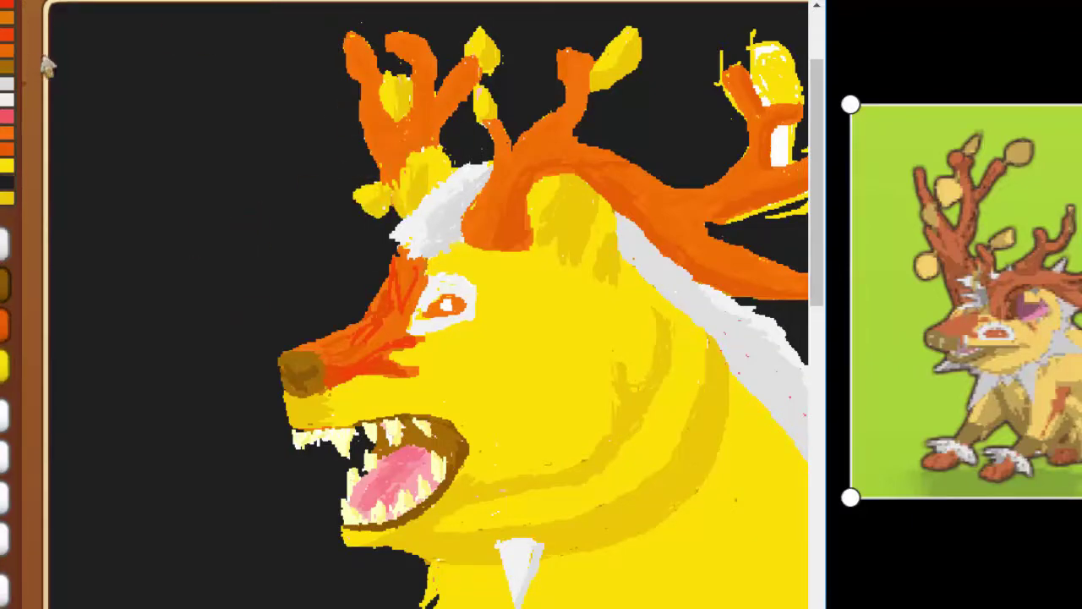
- Paint yellow over the upper grey mane behind the ear and extend the darker yellow neck bands up toward the ear
scroll(620, 330, right, 3)
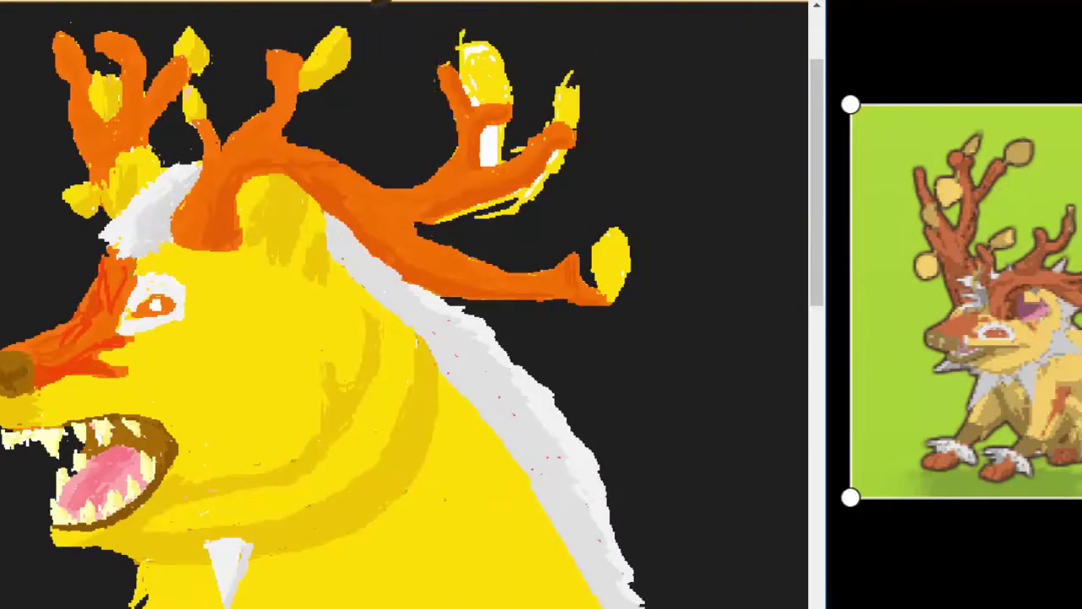
scroll(586, 131, left, 3)
scroll(741, 331, down, 1)
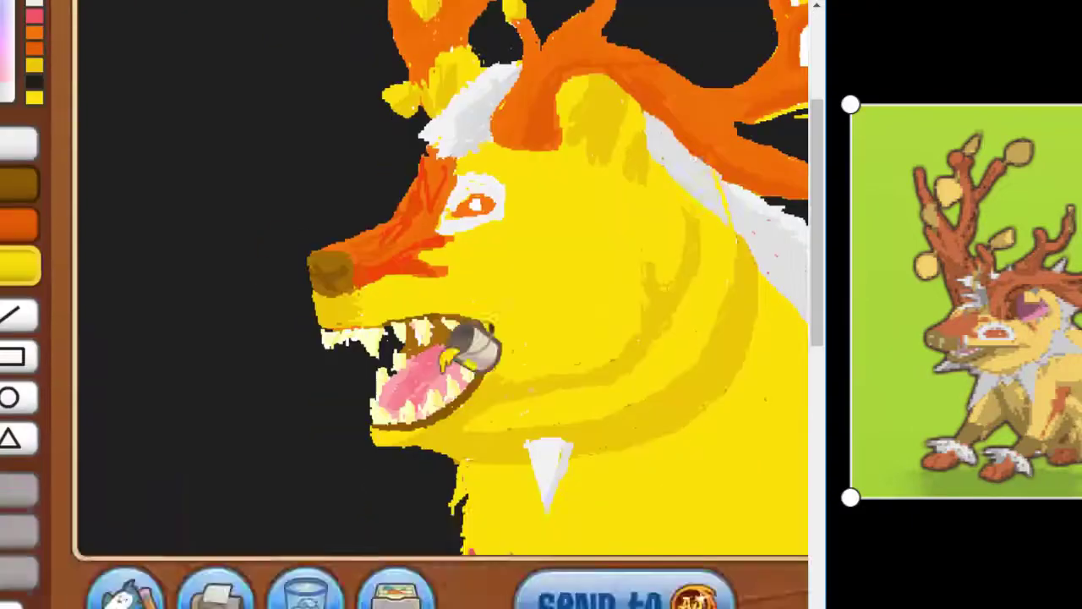
click(507, 338)
scroll(660, 312, up, 1)
scroll(663, 182, down, 1)
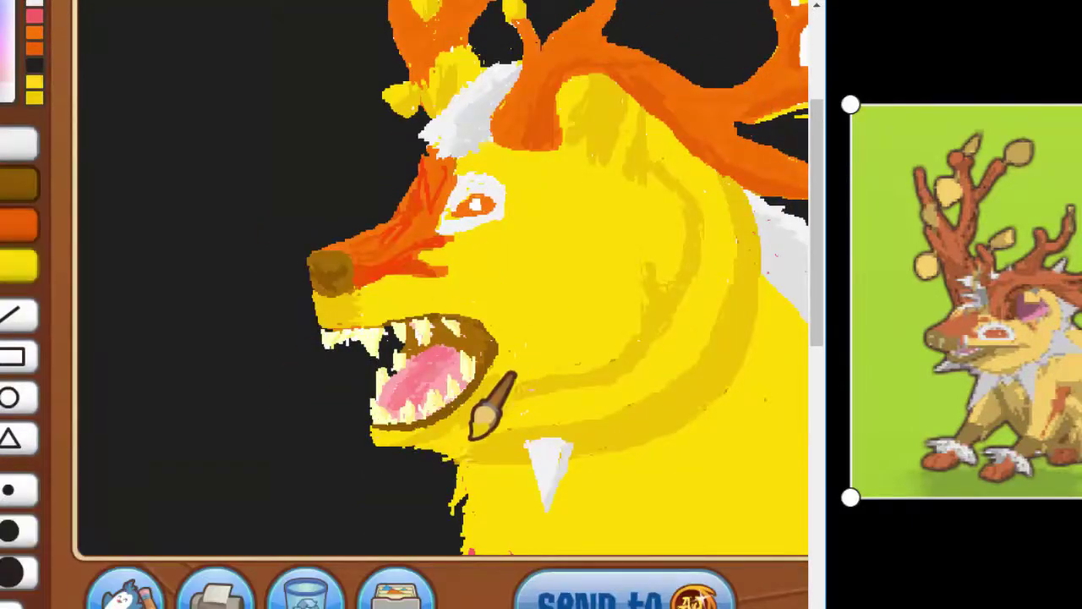
- Paint near-black over the stray outlines beneath the rear antler and extend the front antler's base in orange down to the white forelock
scroll(567, 253, up, 1)
scroll(566, 253, right, 3)
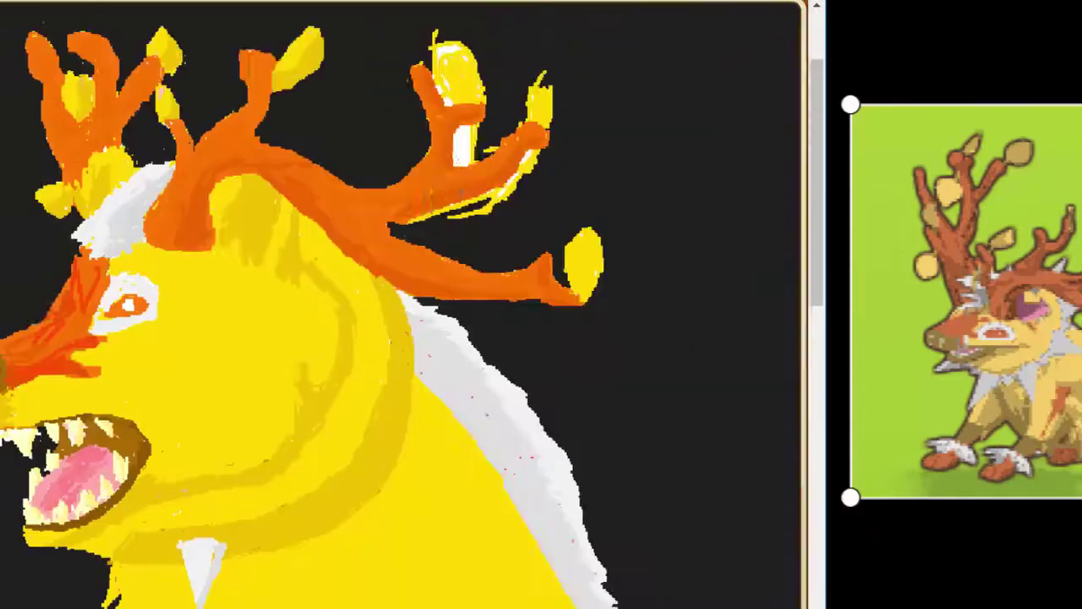
mouse_move(575, 136)
mouse_down()
mouse_move(457, 211)
mouse_move(560, 182)
mouse_move(524, 196)
mouse_up()
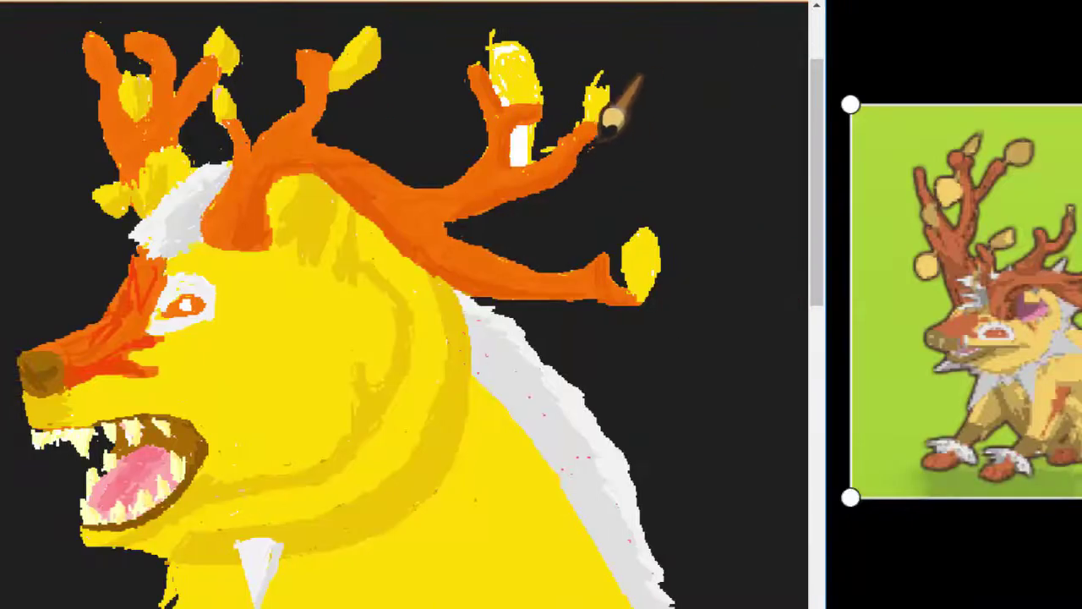
scroll(607, 125, left, 4)
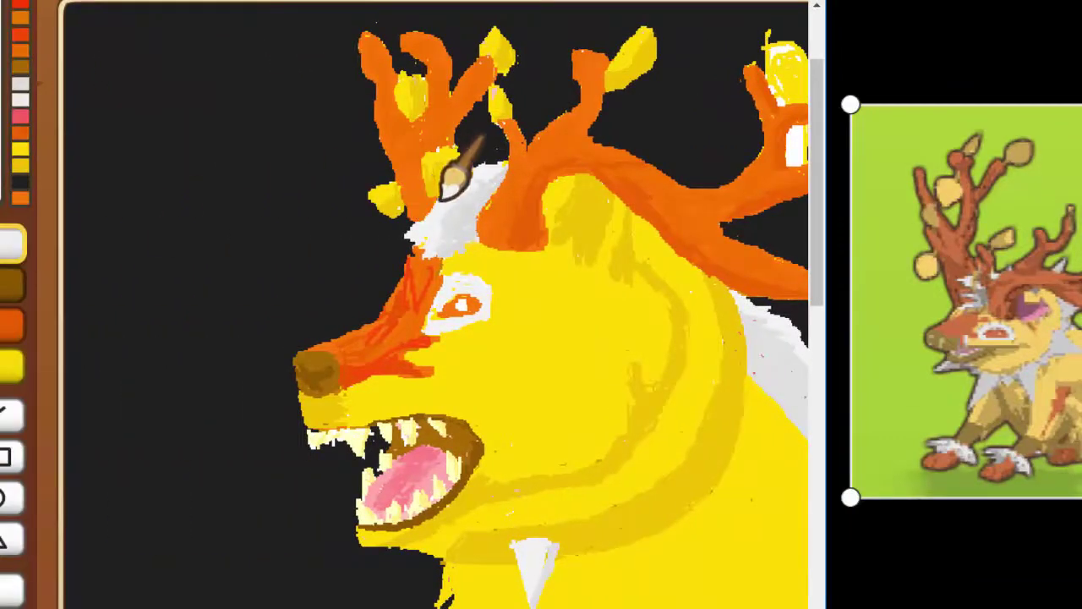